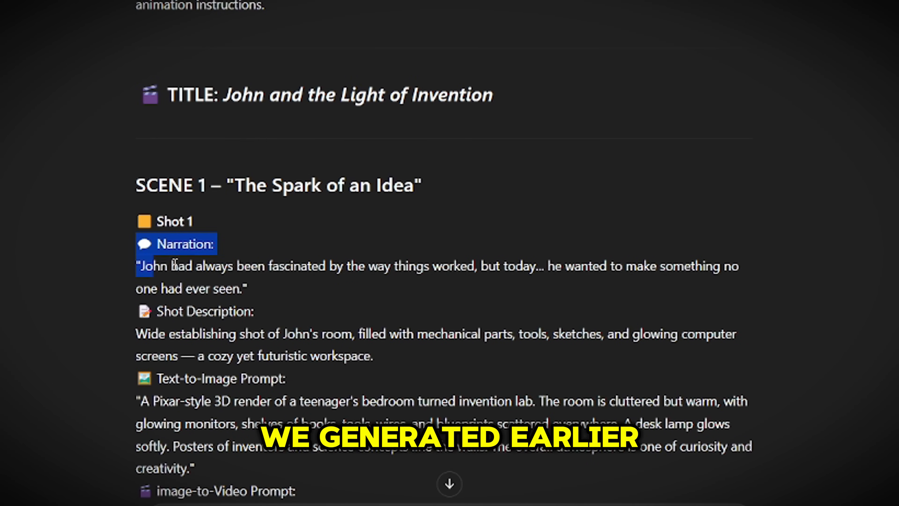
# Step: Collect the Shot 1 narration, "John had always been fascinated by the way things worked...", in the message draft
pyautogui.moveTo(175, 264); pyautogui.dragTo(247, 288)
pyautogui.moveTo(121, 263); pyautogui.dragTo(225, 283)
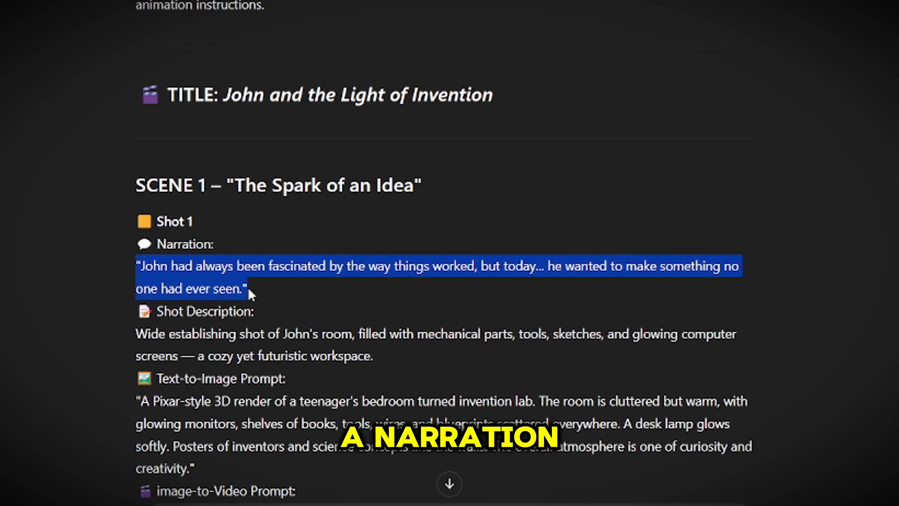
pyautogui.rightClick(234, 274)
pyautogui.click(244, 283)
pyautogui.click(203, 229)
# Step: Add the Shot 2 narration, "That's when it hit him — what if he could build a light that never burned out?", to the draft
pyautogui.scroll(-2, 202, 229)
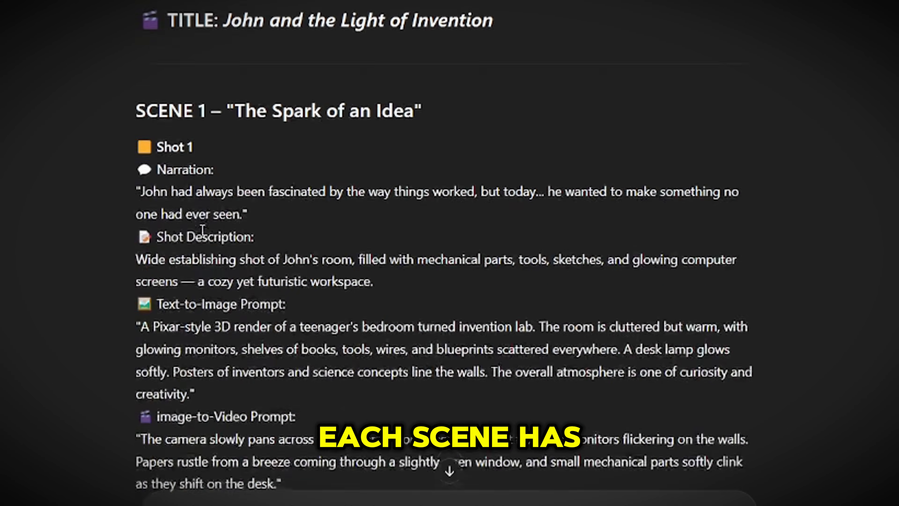
pyautogui.scroll(-10, 203, 229)
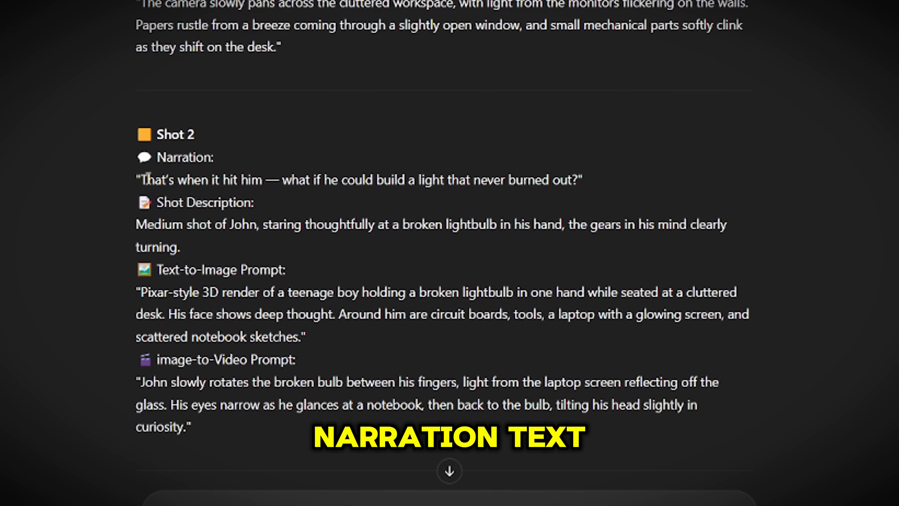
pyautogui.moveTo(137, 179); pyautogui.dragTo(613, 188)
pyautogui.rightClick(513, 182)
pyautogui.click(538, 199)
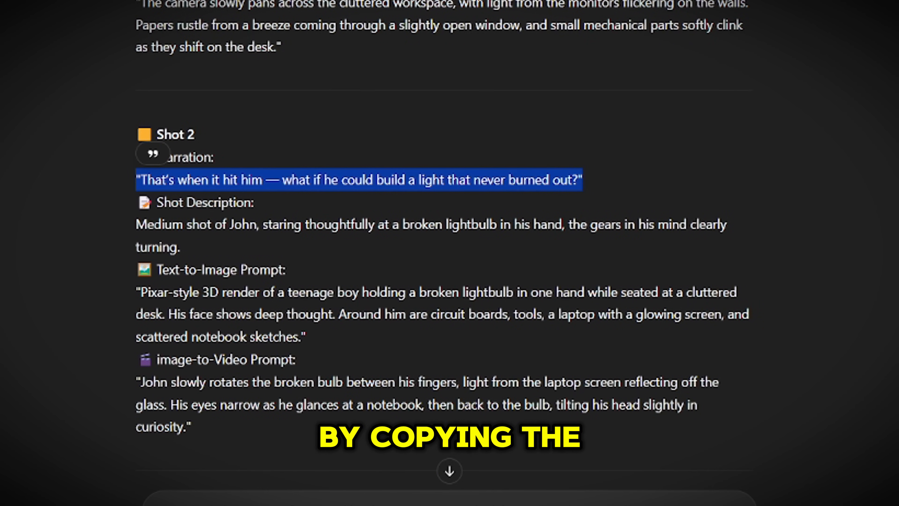
pyautogui.click(232, 236)
# Step: Add the Shot 3 narration, "For hours, he tested every combination of wire, filament, and glass he could find.", to the draft
pyautogui.scroll(-6, 232, 236)
pyautogui.scroll(-4, 232, 237)
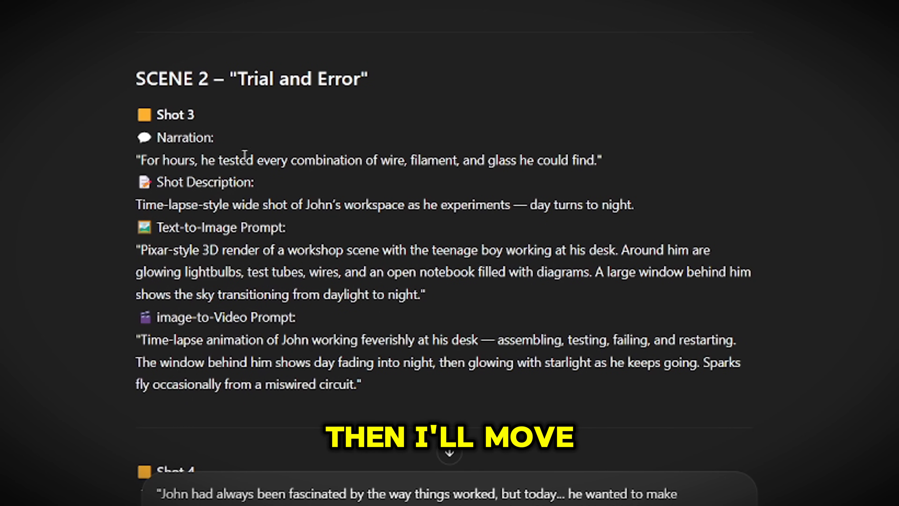
pyautogui.moveTo(137, 163); pyautogui.dragTo(648, 165)
# Step: Add the Shot 4 line "I know I'm close... I just need one more try." and Shot 5's "And then... it worked." to the draft
pyautogui.scroll(-8, 446, 248)
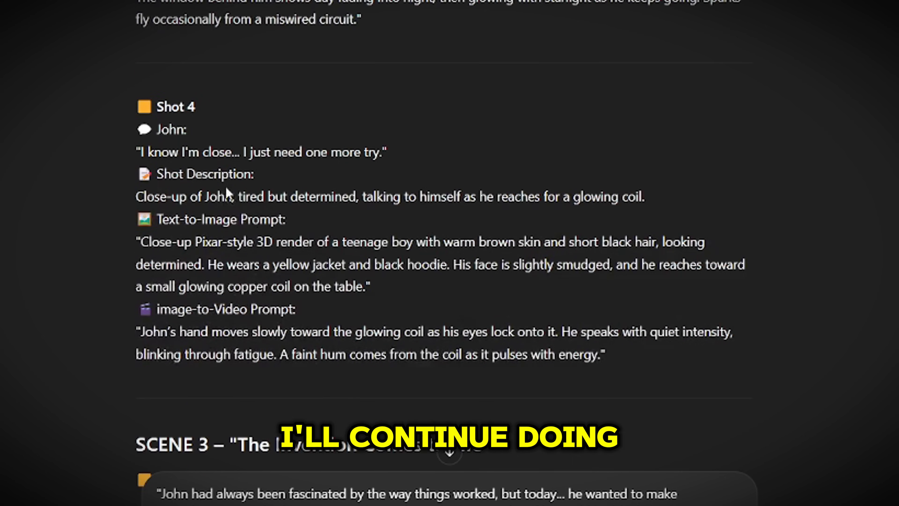
pyautogui.moveTo(137, 152); pyautogui.dragTo(407, 156)
pyautogui.scroll(-6, 407, 156)
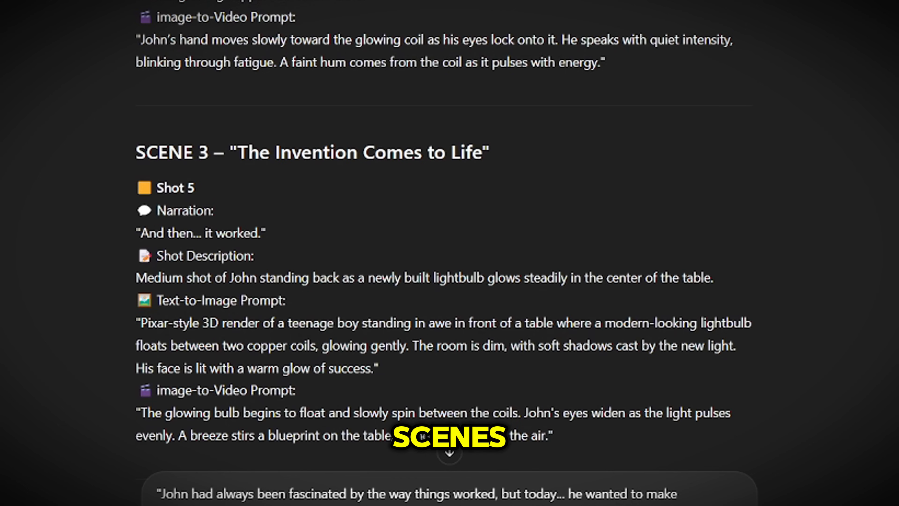
pyautogui.moveTo(137, 233); pyautogui.dragTo(293, 252)
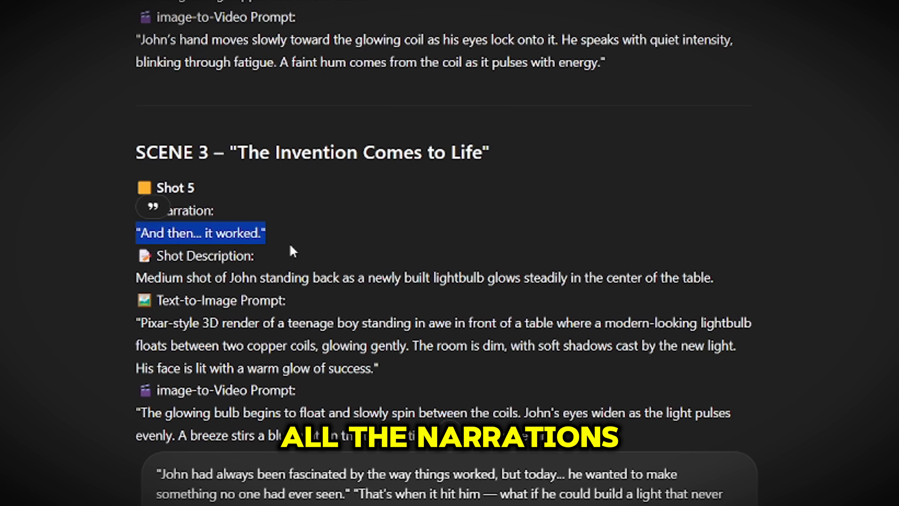
pyautogui.click(439, 498)
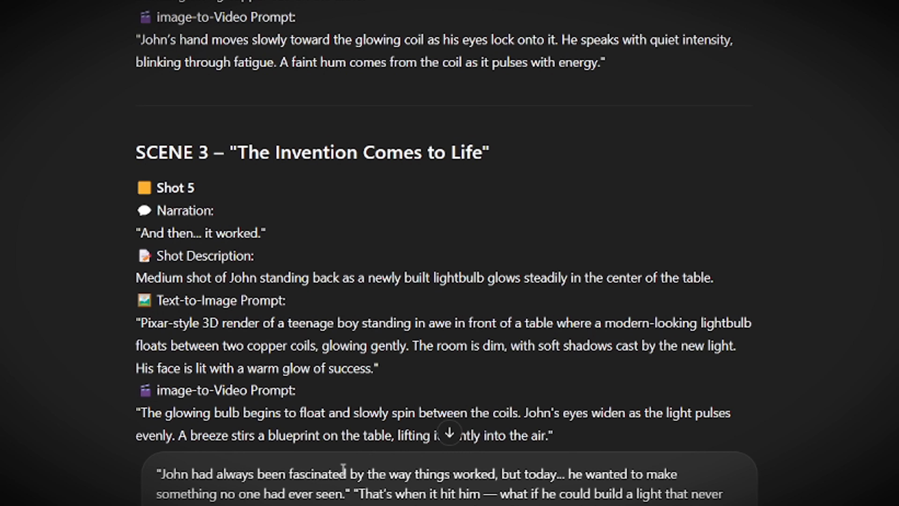
# Step: Add the Shot 6 line "I did it..." and the Shot 7 narration about lighting the way for future dreamers to the draft
pyautogui.scroll(-5, 215, 237)
pyautogui.scroll(-4, 167, 228)
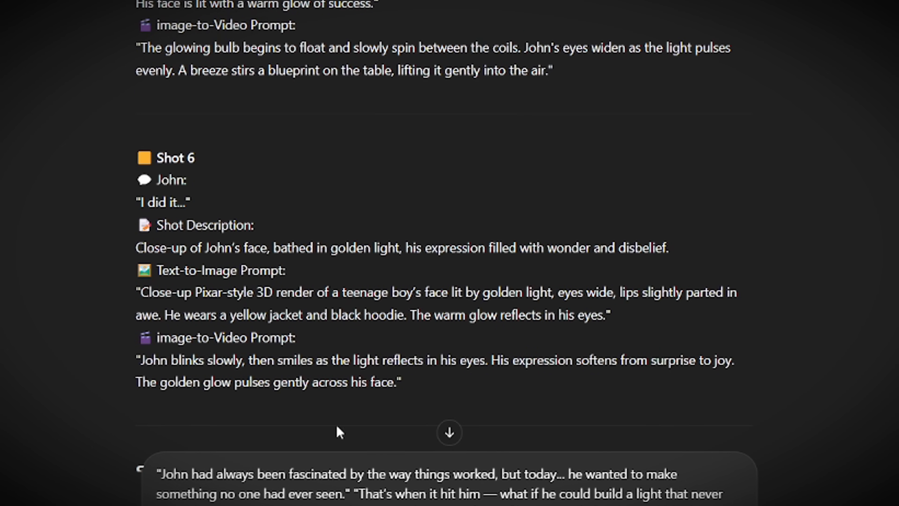
pyautogui.scroll(-9, 175, 219)
pyautogui.moveTo(136, 189); pyautogui.dragTo(506, 200)
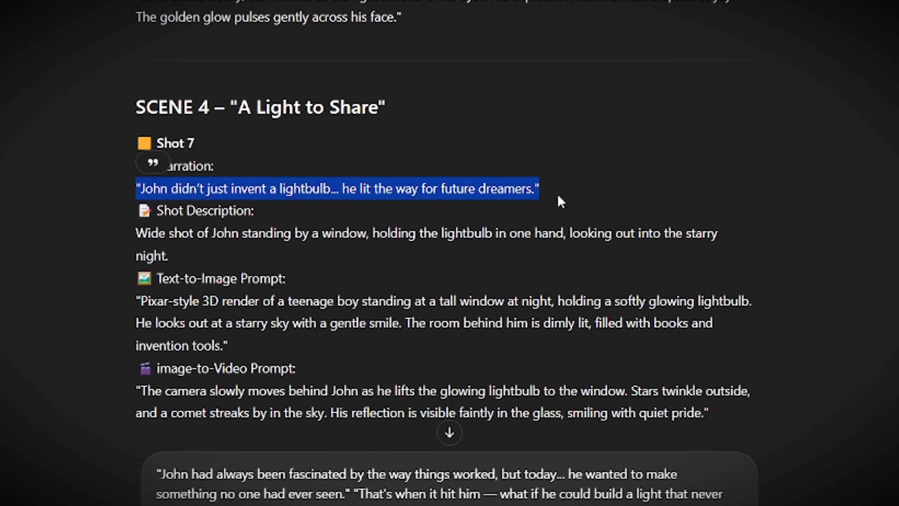
pyautogui.click(612, 231)
# Step: Copy all the collected narration from the message draft and paste it into DupDub's empty single-voiceover script
pyautogui.scroll(-10, 611, 231)
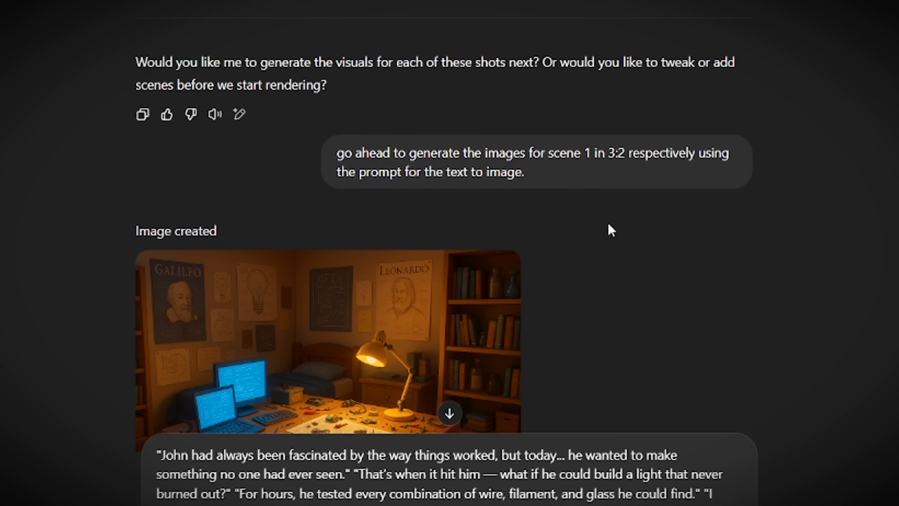
pyautogui.moveTo(722, 503); pyautogui.dragTo(117, 436)
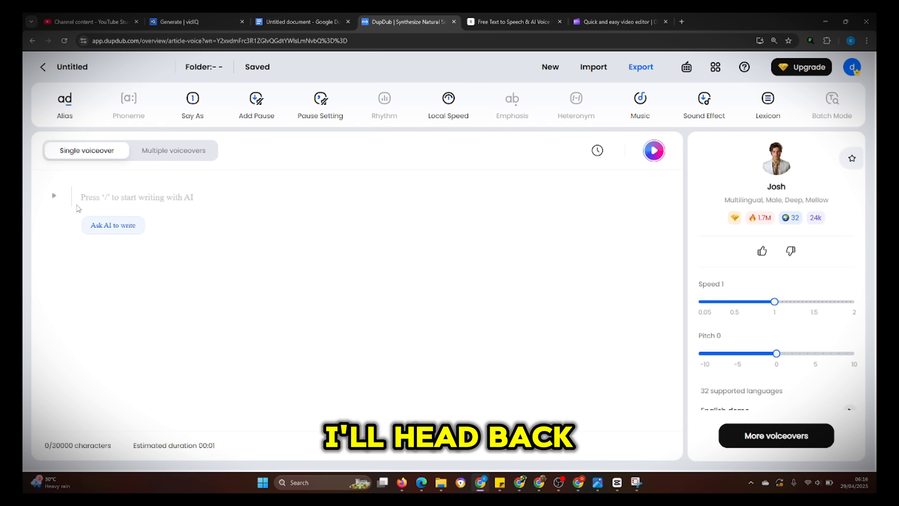
pyautogui.click(105, 197)
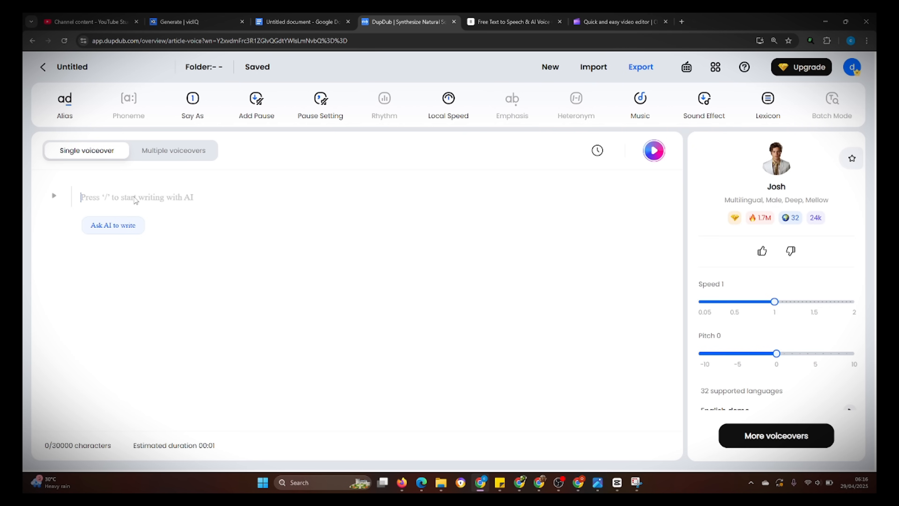
pyautogui.hotkey('ctrl', 'v')
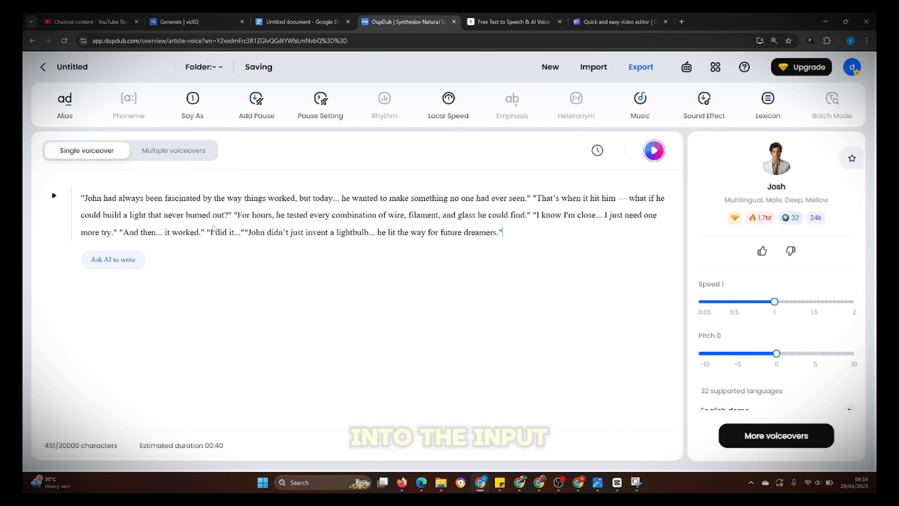
# Step: Browse the voice library and pick the Wise Turtle voice from the Animation Videos category, filtered to Adults
pyautogui.click(780, 171)
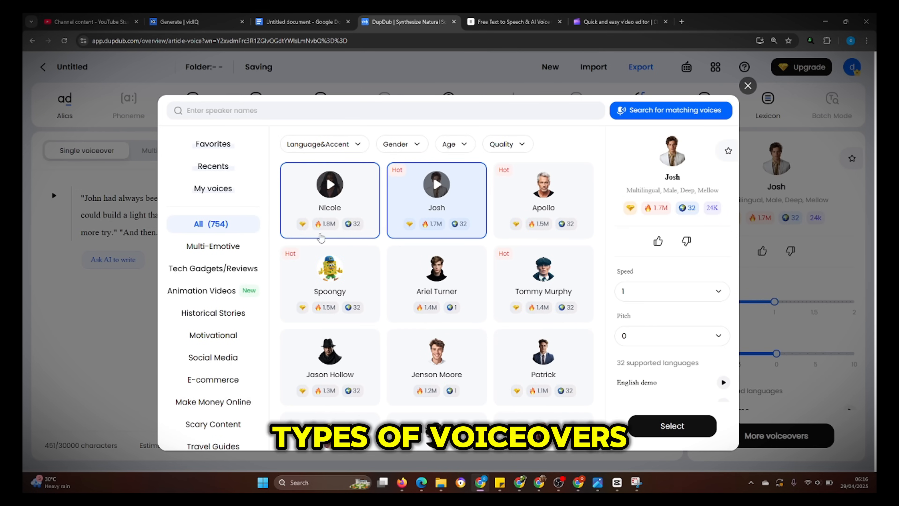
pyautogui.scroll(-4, 430, 248)
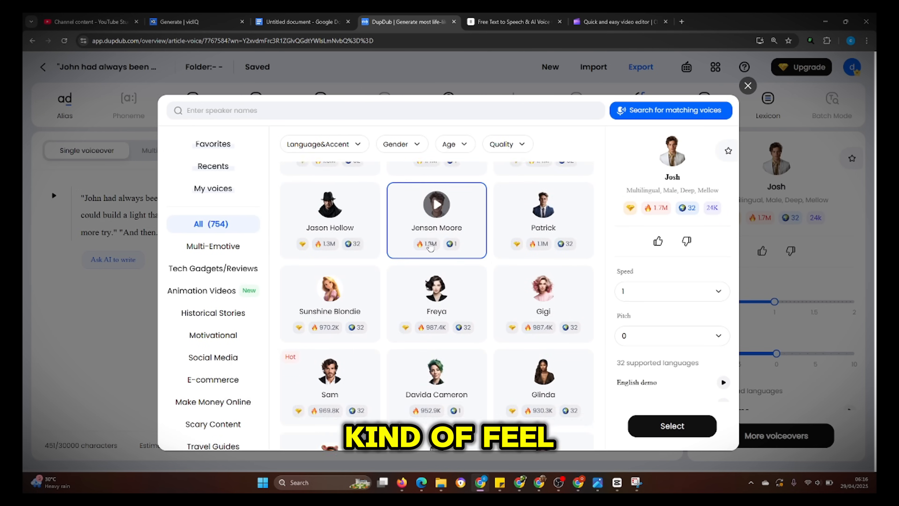
pyautogui.scroll(-5, 430, 248)
pyautogui.scroll(-2, 241, 277)
pyautogui.click(248, 273)
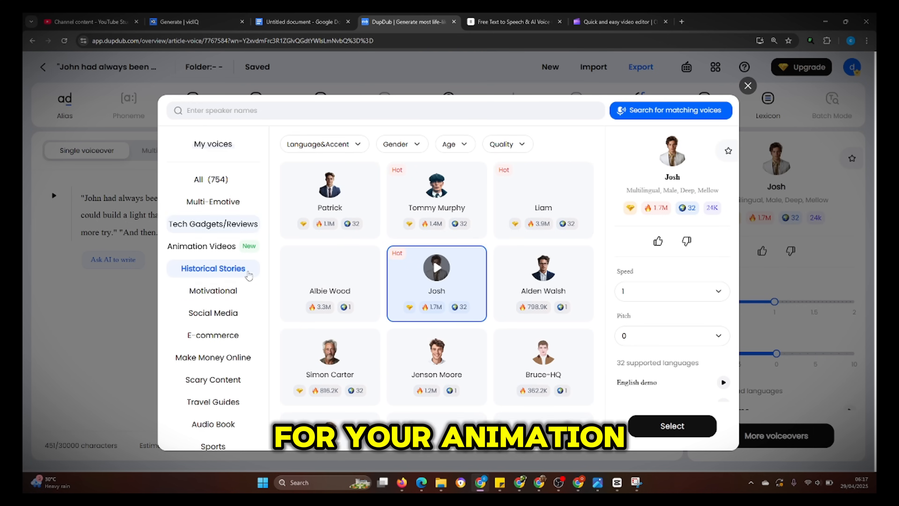
pyautogui.click(243, 252)
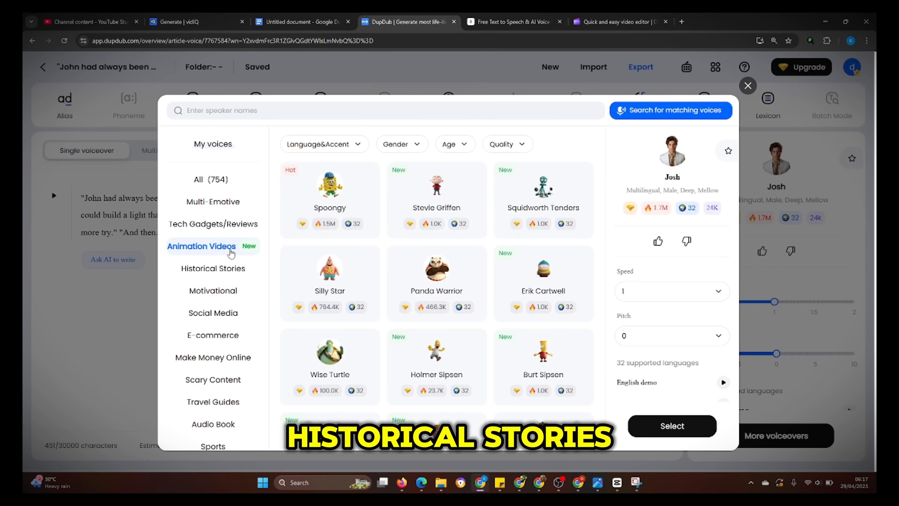
pyautogui.moveTo(332, 191)
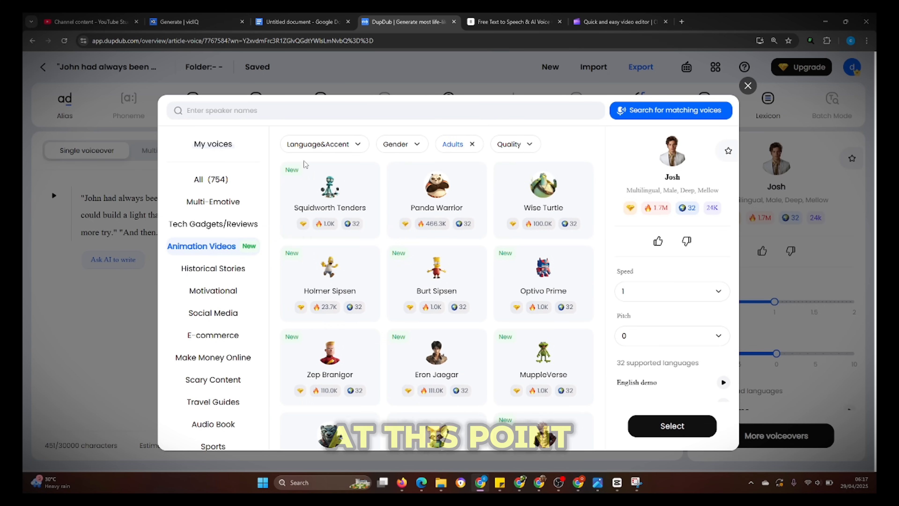
pyautogui.click(332, 188)
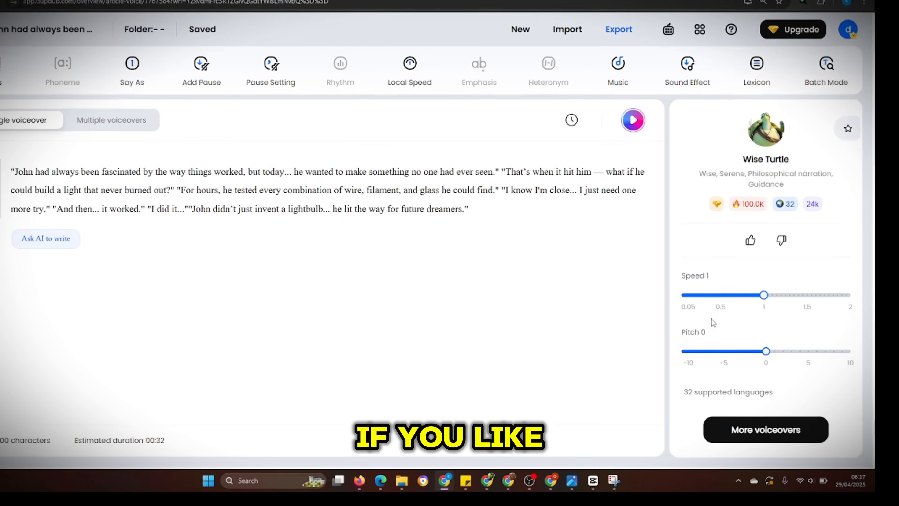
# Step: Set the voice speed to 0.95, then generate and export the full voiceover as MP3 audio
pyautogui.moveTo(757, 296)
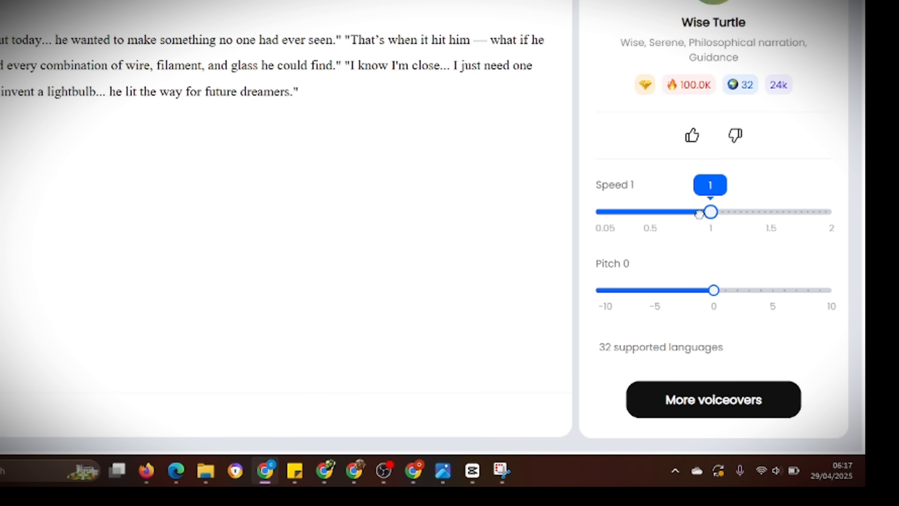
pyautogui.moveTo(699, 214)
pyautogui.mouseDown()
pyautogui.moveTo(681, 213)
pyautogui.moveTo(758, 225)
pyautogui.moveTo(711, 226)
pyautogui.mouseUp()
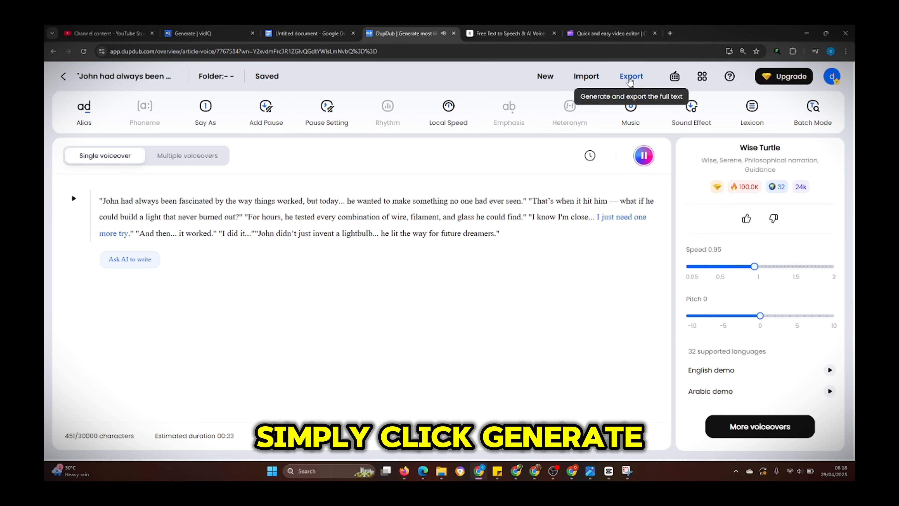
pyautogui.click(630, 82)
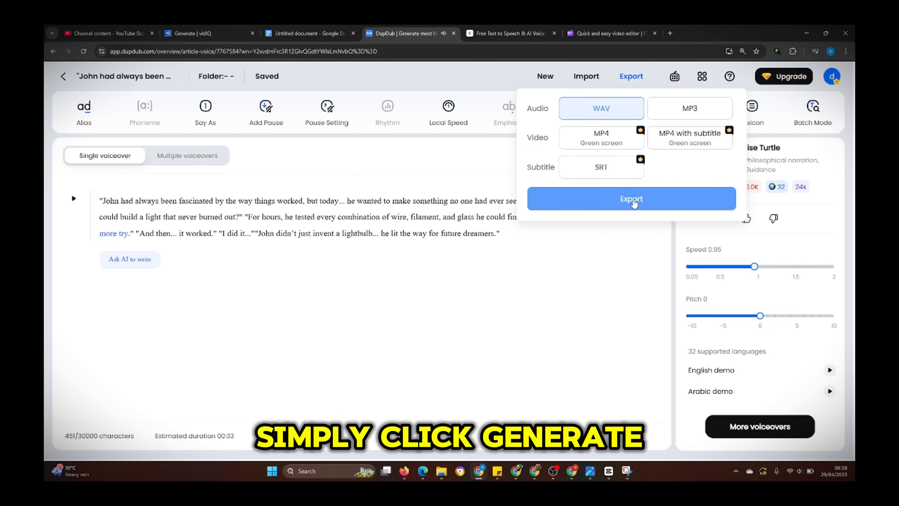
pyautogui.click(690, 108)
pyautogui.click(632, 199)
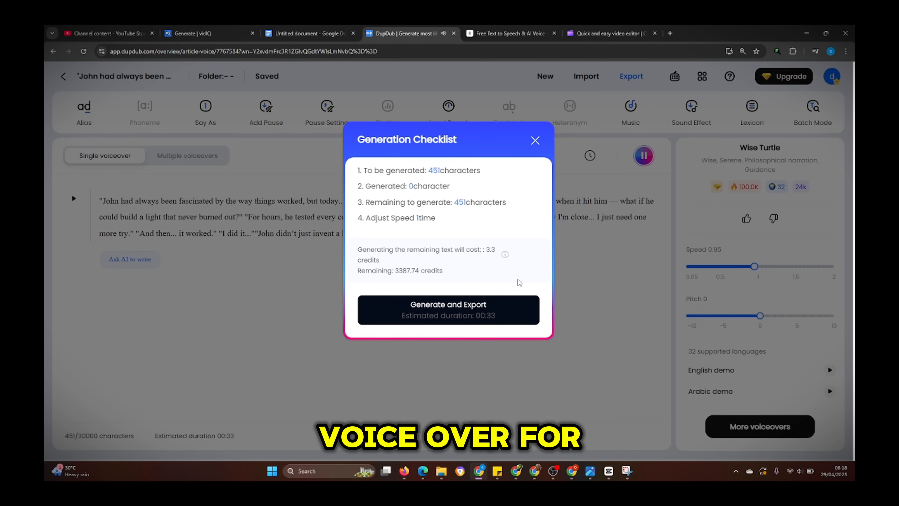
pyautogui.click(458, 314)
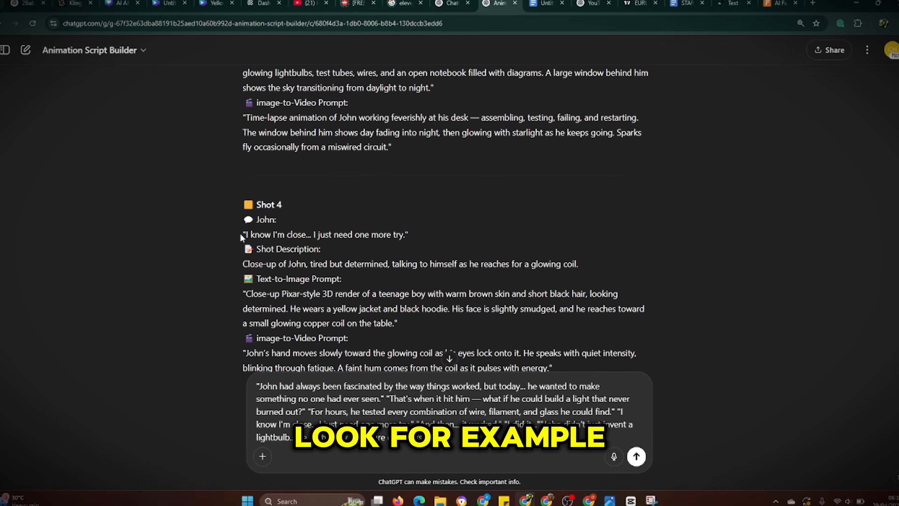
# Step: Copy the character's dialogue lines from Shots 4 and 6 in ChatGPT and replace the DupDub script with them
pyautogui.moveTo(240, 233); pyautogui.dragTo(408, 231)
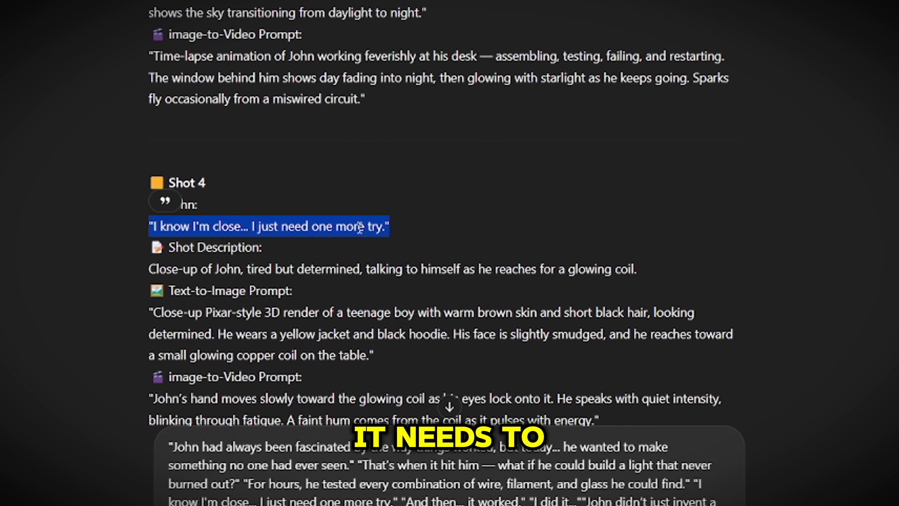
pyautogui.click(166, 209)
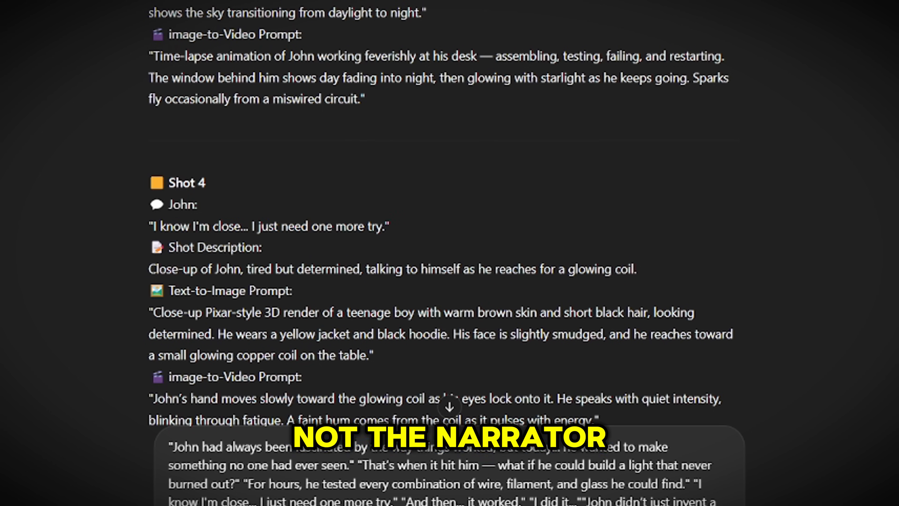
pyautogui.scroll(-10, 166, 209)
pyautogui.moveTo(146, 207); pyautogui.dragTo(215, 207)
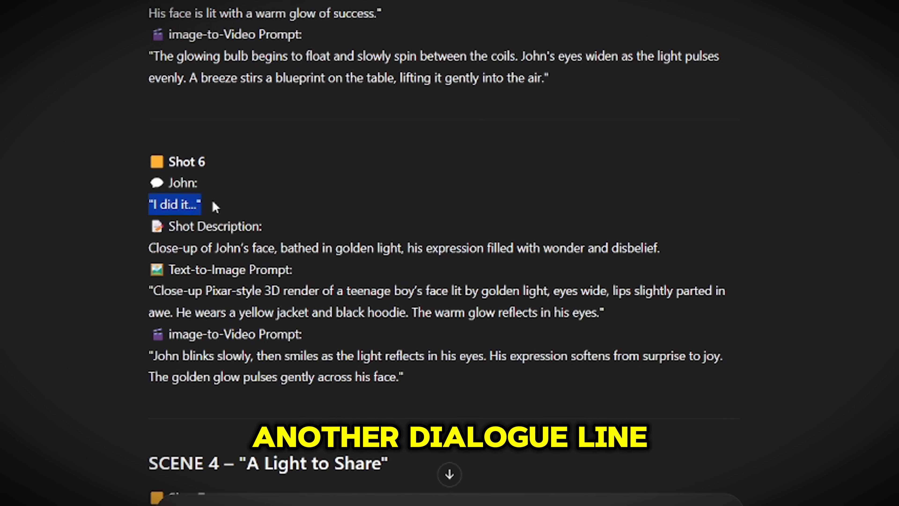
pyautogui.rightClick(186, 212)
pyautogui.click(209, 230)
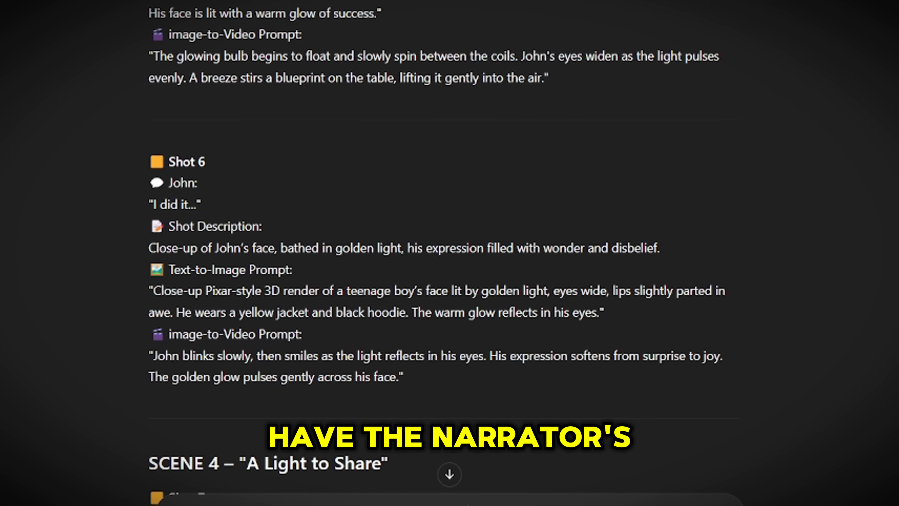
pyautogui.scroll(-6, 302, 222)
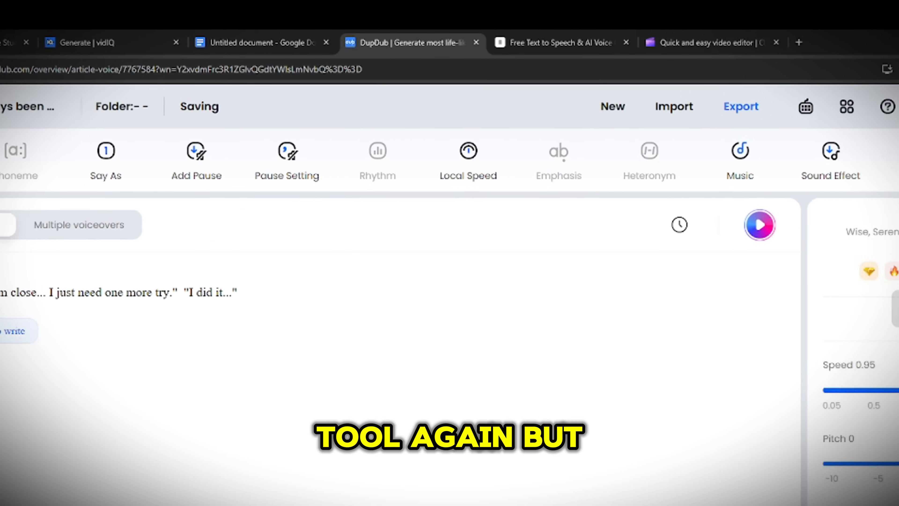
# Step: Filter the voice library to Youth, choose the Sheldon Prime voice for the dialogue, and set its speed to 0.9
pyautogui.click(812, 236)
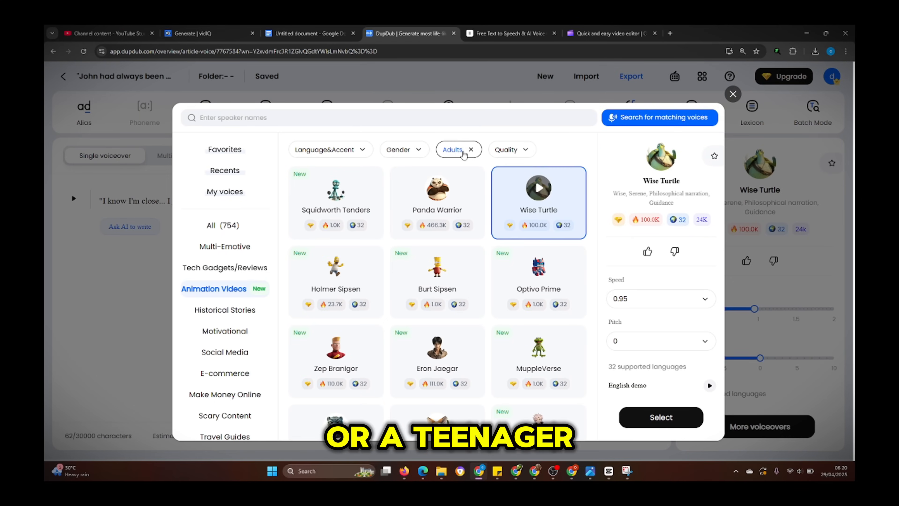
pyautogui.click(460, 149)
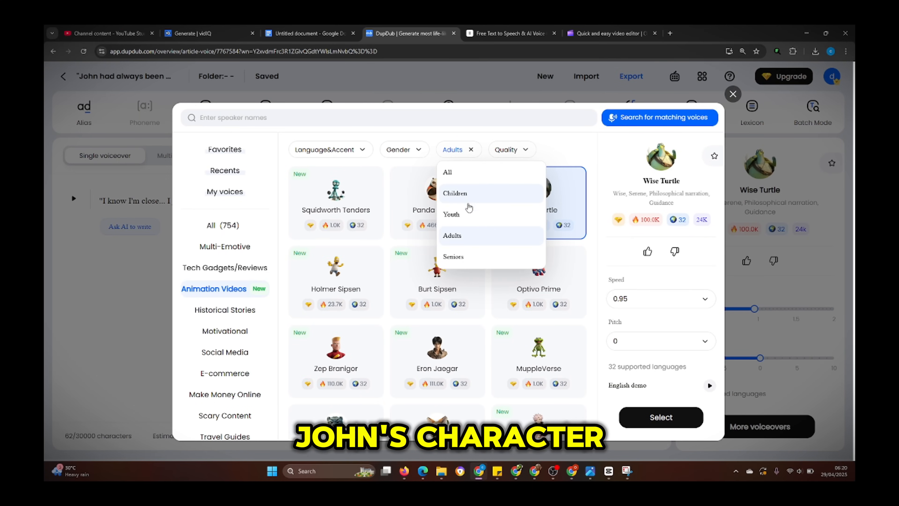
pyautogui.click(468, 213)
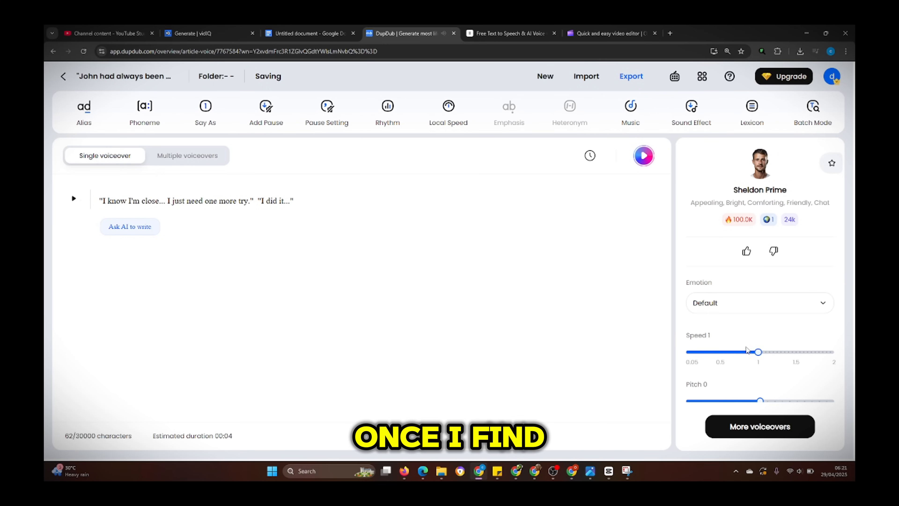
pyautogui.moveTo(758, 352); pyautogui.dragTo(750, 352)
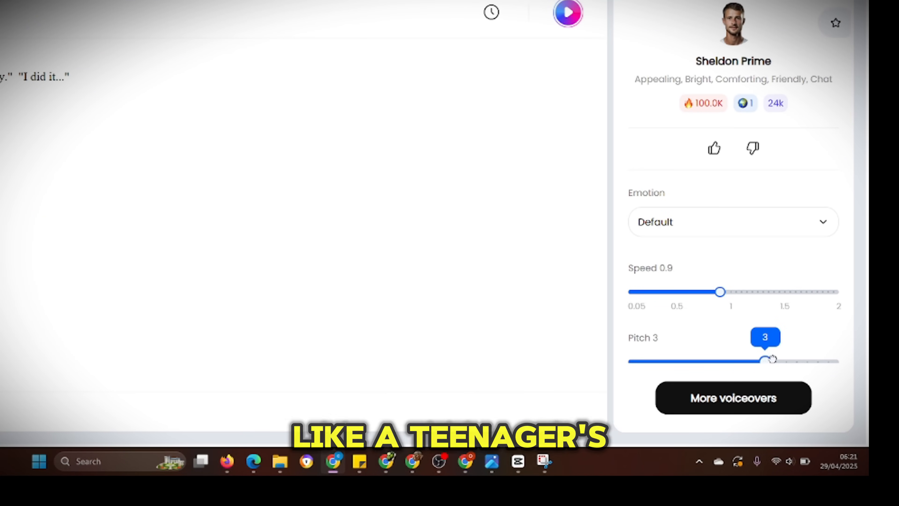
# Step: Set the Sheldon Prime voice's pitch to 4, then generate and export the dialogue as MP3 audio
pyautogui.moveTo(771, 358); pyautogui.dragTo(777, 360)
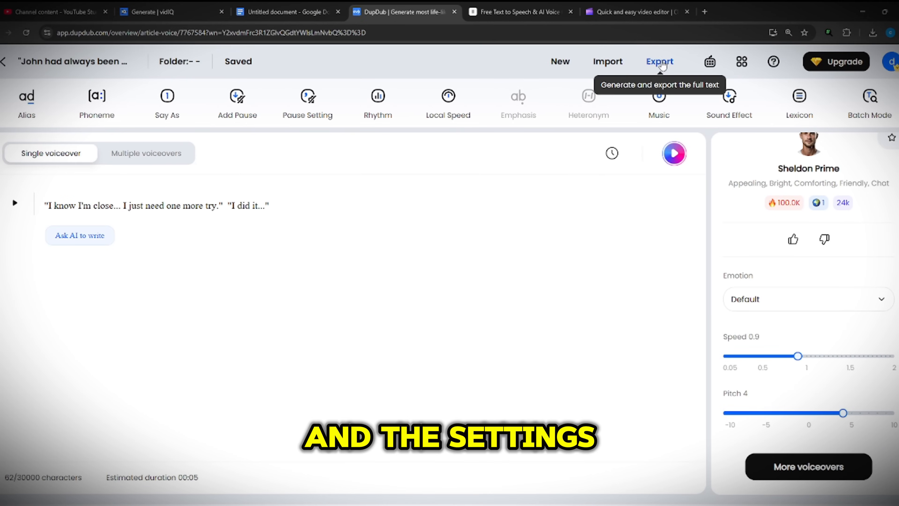
pyautogui.click(660, 62)
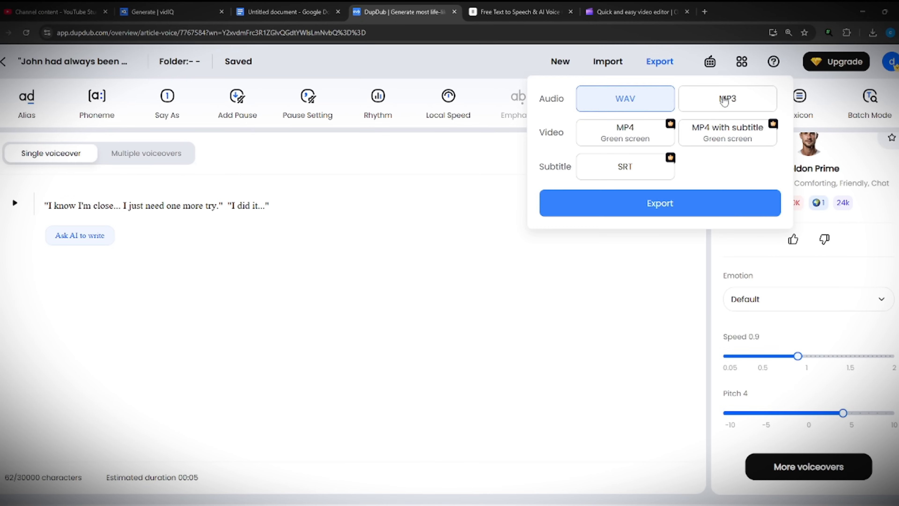
pyautogui.click(725, 101)
pyautogui.click(651, 204)
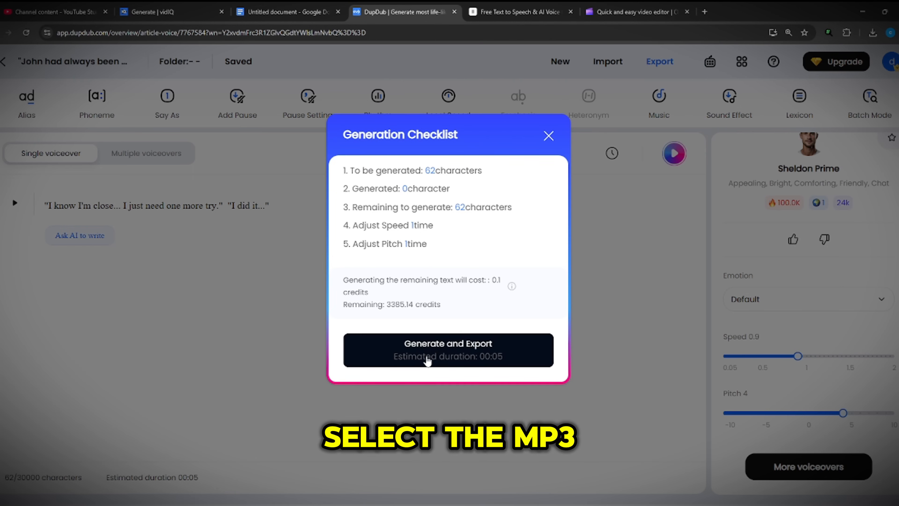
pyautogui.click(430, 350)
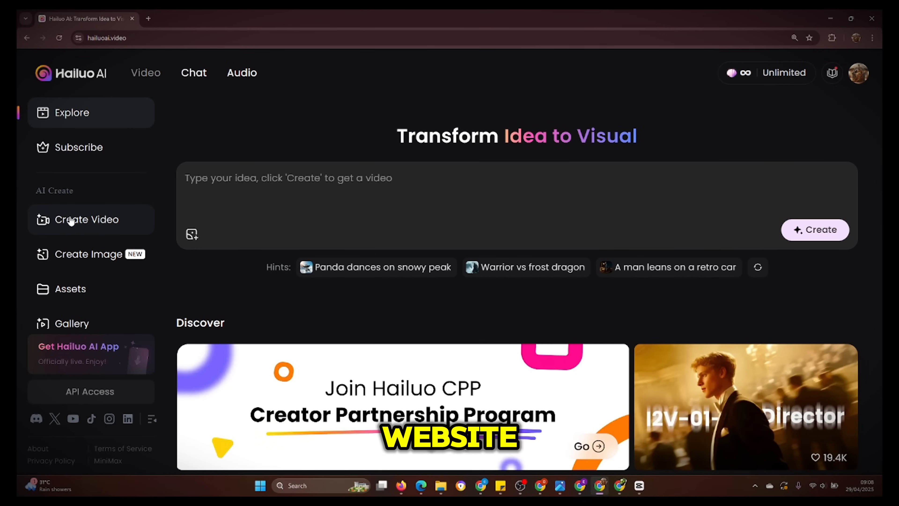
# Step: Switch to Hailuo AI, start a new video, and upload image 8 from Downloads as the image-to-video source
pyautogui.click(85, 220)
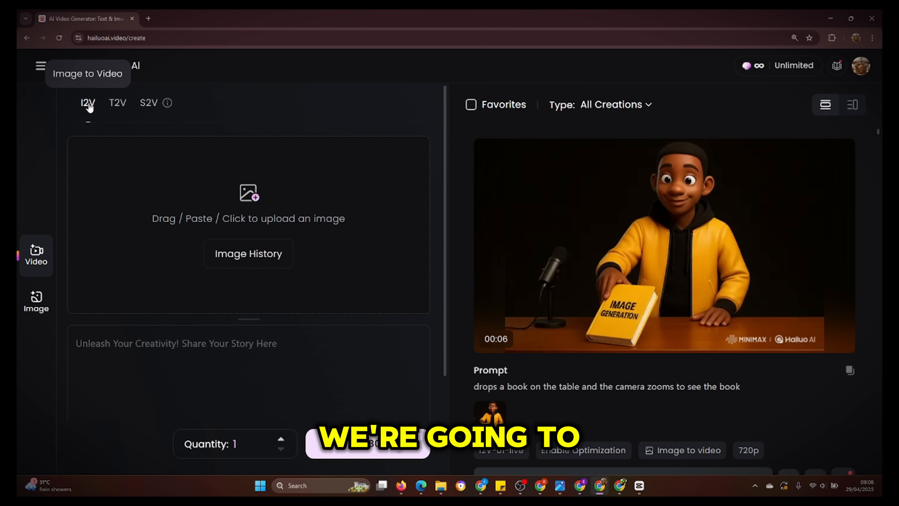
pyautogui.click(279, 219)
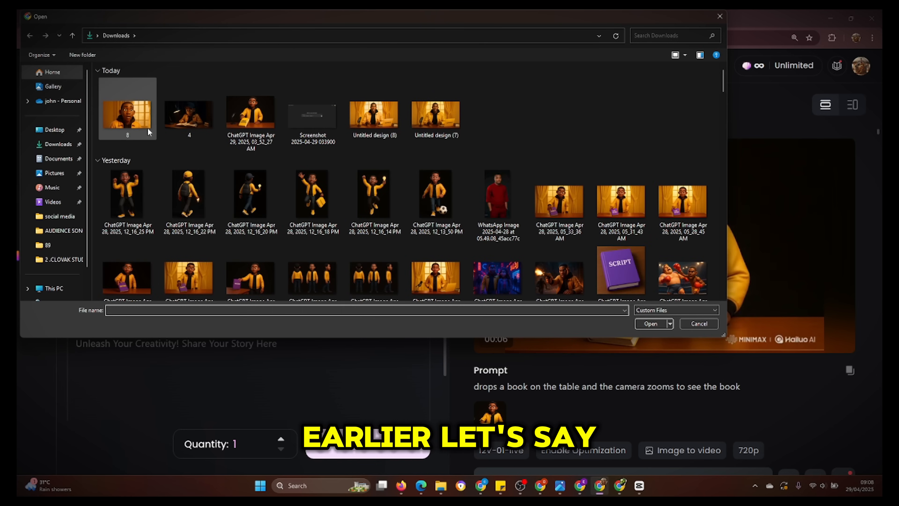
pyautogui.doubleClick(138, 121)
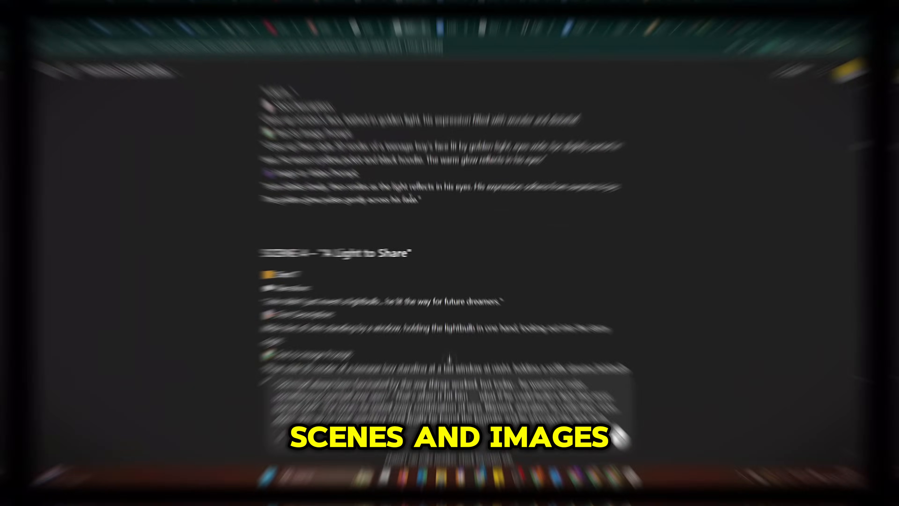
# Step: Copy the golden-light face close-up's image-to-video prompt from ChatGPT and paste it as the Hailuo video description
pyautogui.rightClick(293, 194)
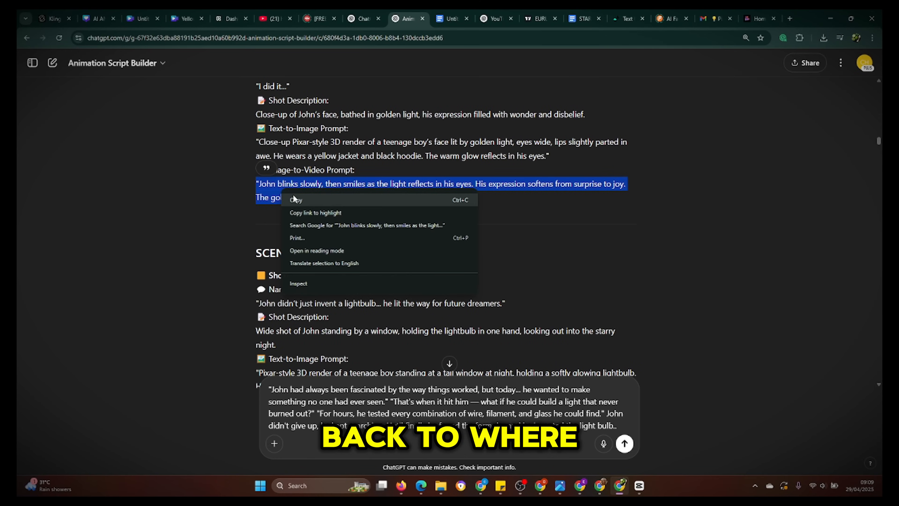
pyautogui.press('Escape')
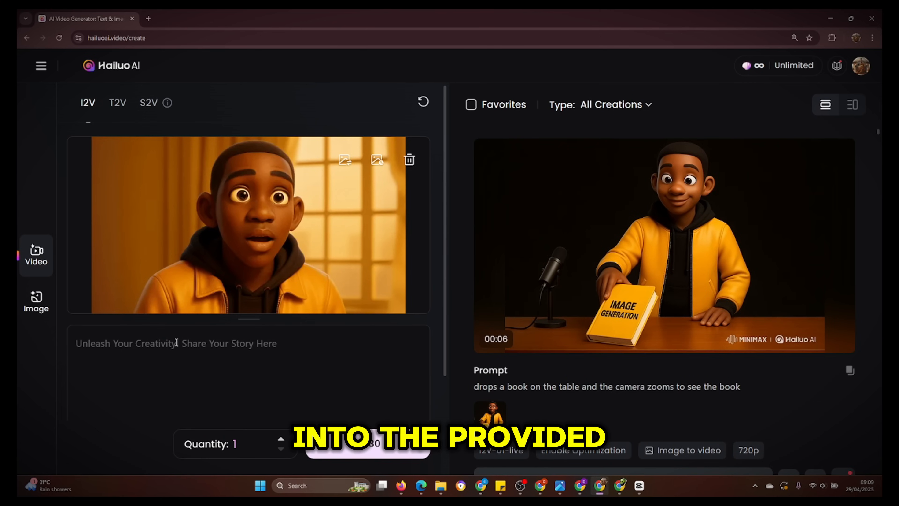
pyautogui.scroll(-3, 308, 330)
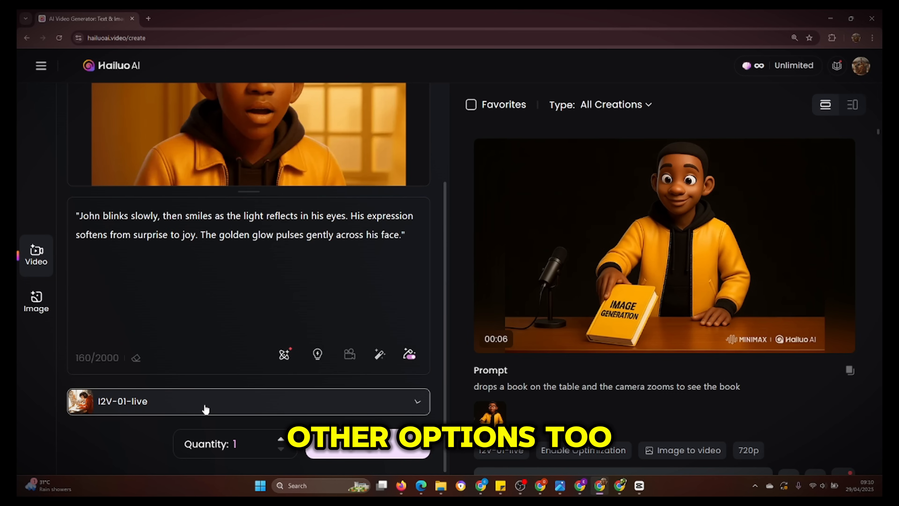
# Step: Keep the I2V-01-live model, create the video with quantity 1, and review the generated clips
pyautogui.click(206, 409)
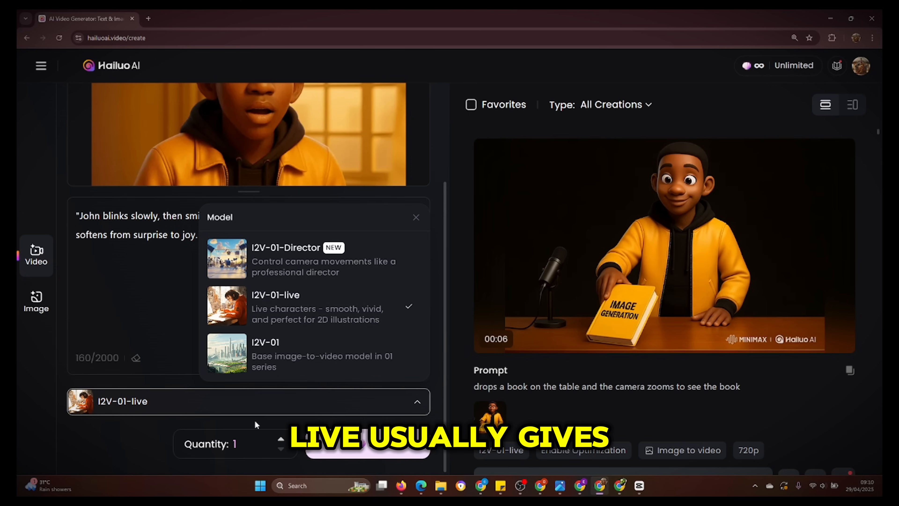
pyautogui.click(176, 408)
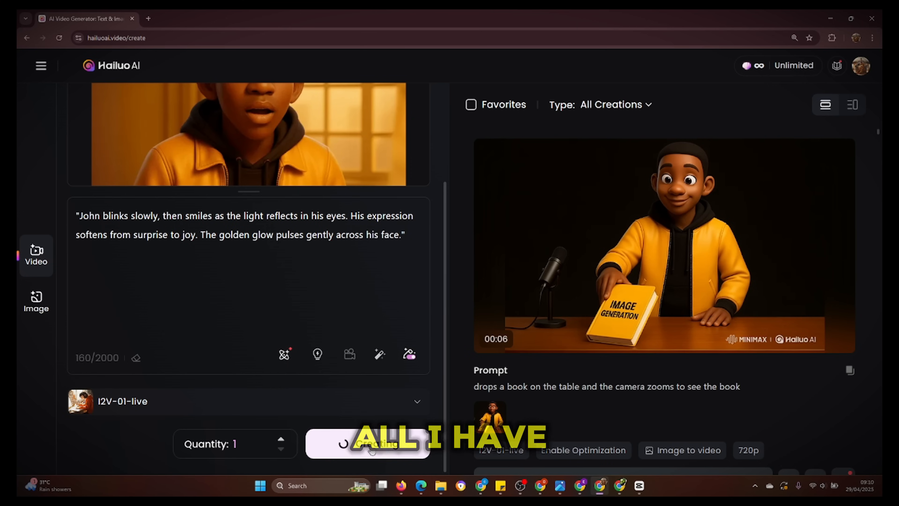
pyautogui.click(368, 450)
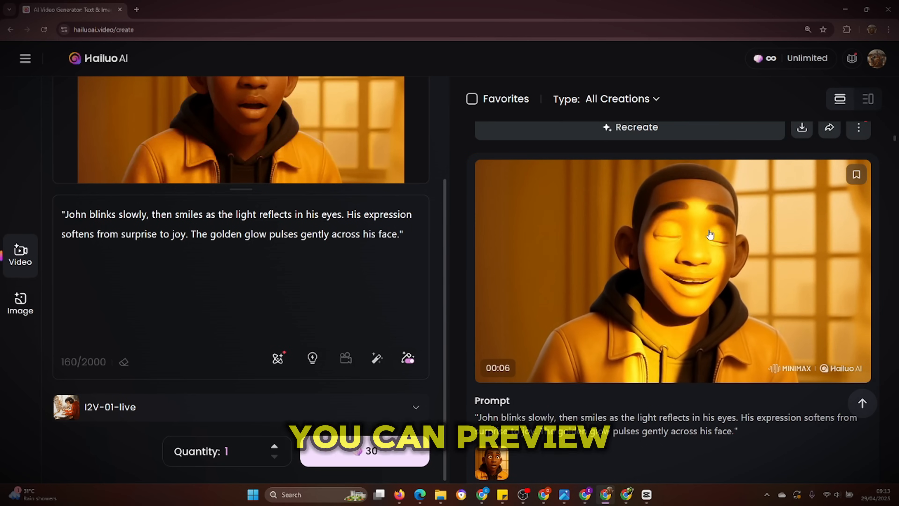
pyautogui.scroll(-8, 710, 234)
pyautogui.scroll(10, 712, 233)
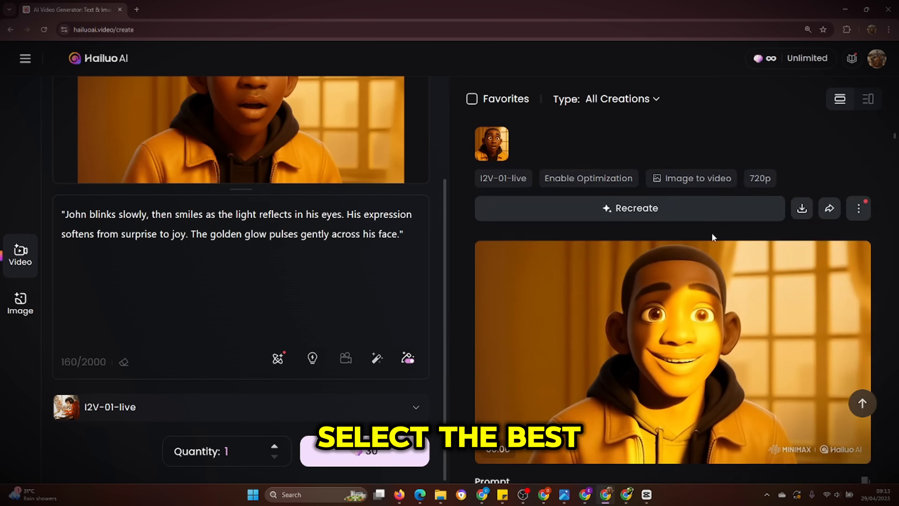
pyautogui.scroll(7, 712, 233)
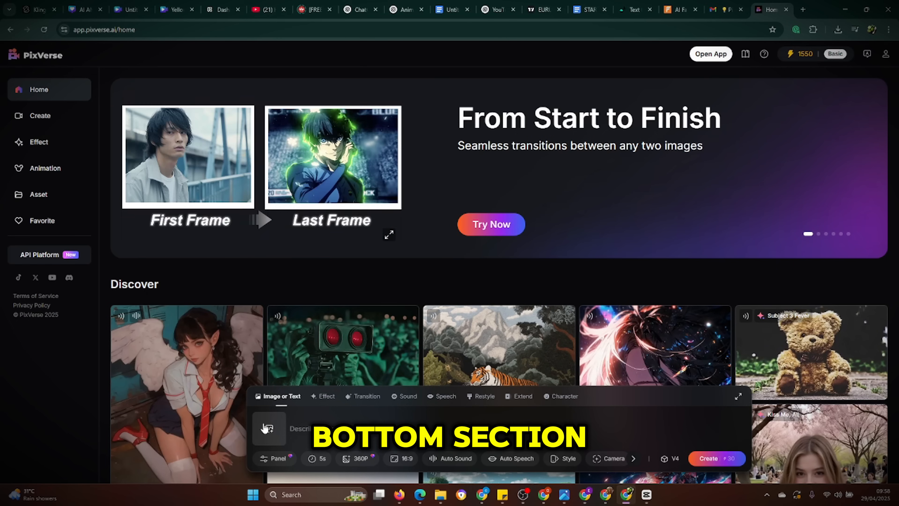
# Step: Switch to PixVerse and try to upload a scene image from the 89 folder in Downloads as the video's source
pyautogui.click(266, 428)
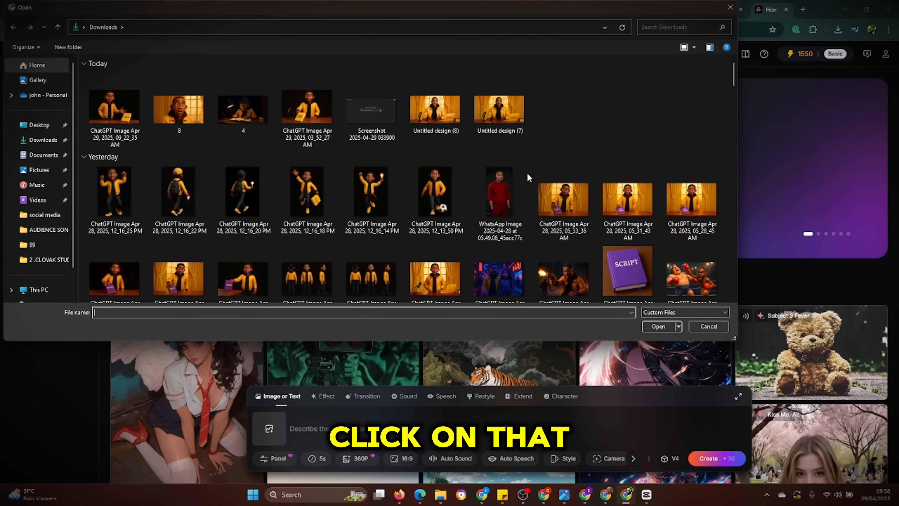
pyautogui.scroll(-2, 528, 175)
pyautogui.scroll(-5, 528, 179)
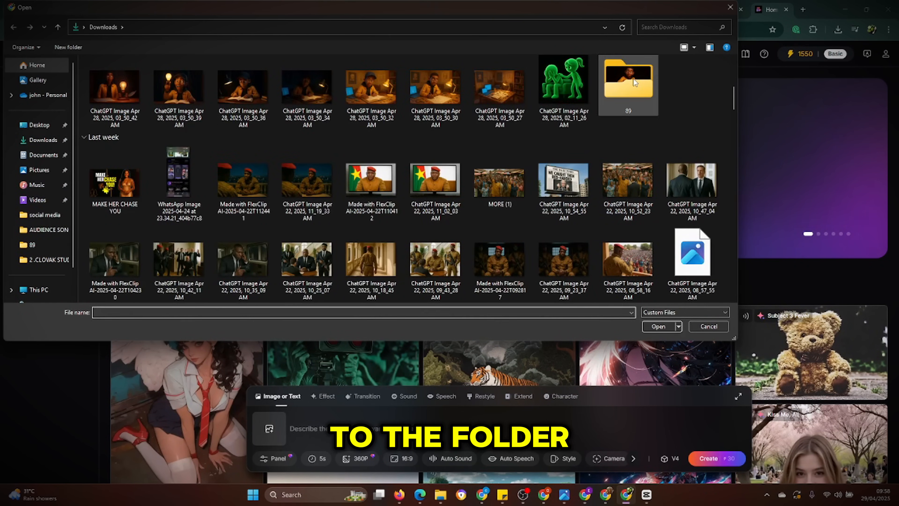
pyautogui.click(634, 81)
pyautogui.doubleClick(634, 84)
pyautogui.doubleClick(562, 160)
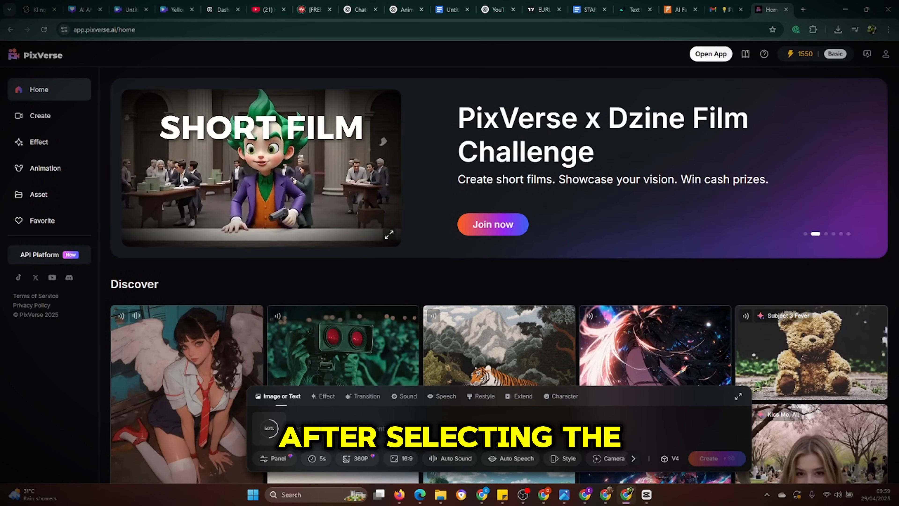
# Step: Describe the character flipping through the pages of his book in front of him, and create the 5-second 360P video
pyautogui.click(367, 429)
pyautogui.write('JOHN')
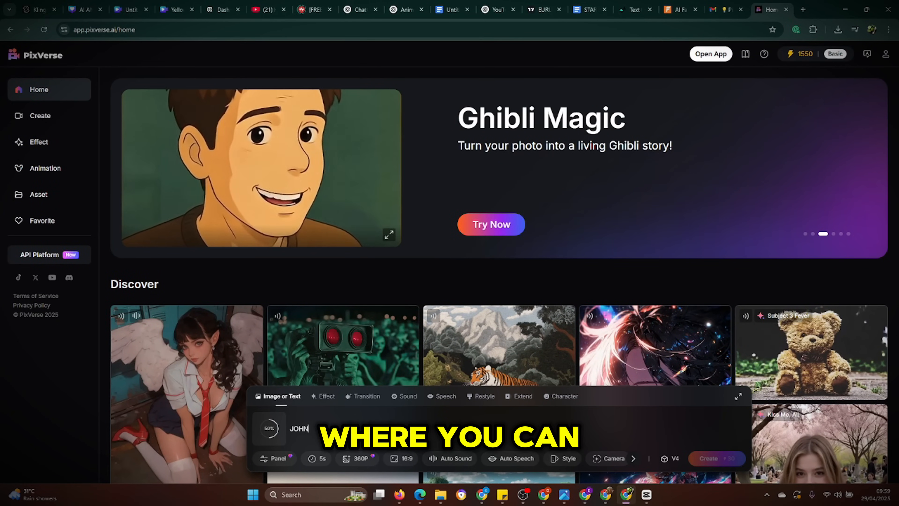
pyautogui.write(' IS')
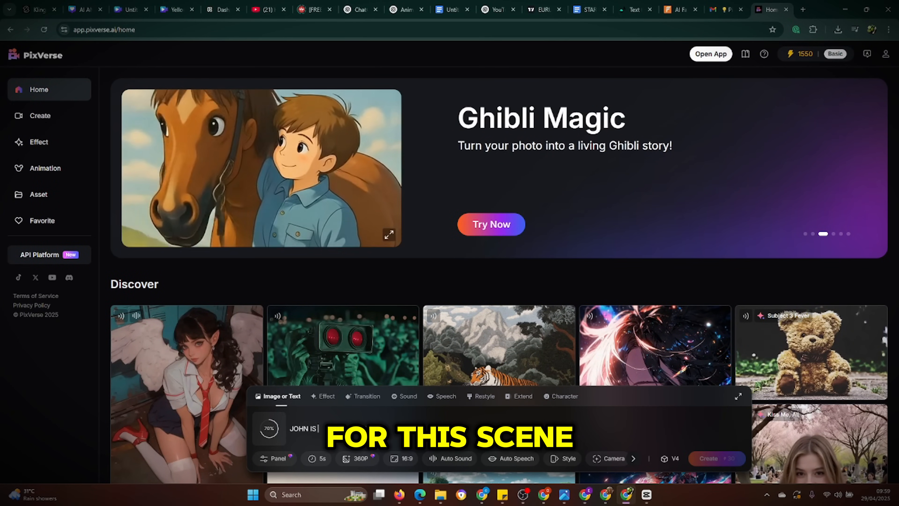
pyautogui.write(' FLIPPING THROUGH THE PAGE')
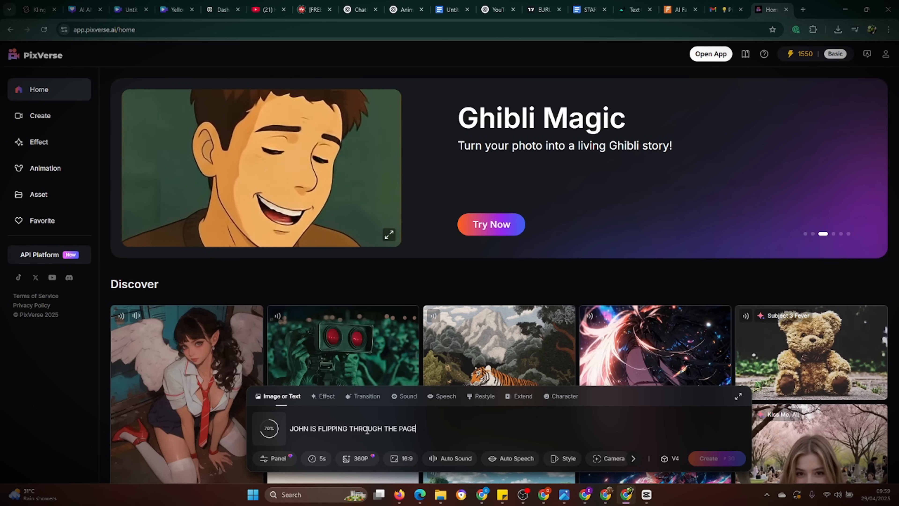
pyautogui.write('S OF HIS BOO')
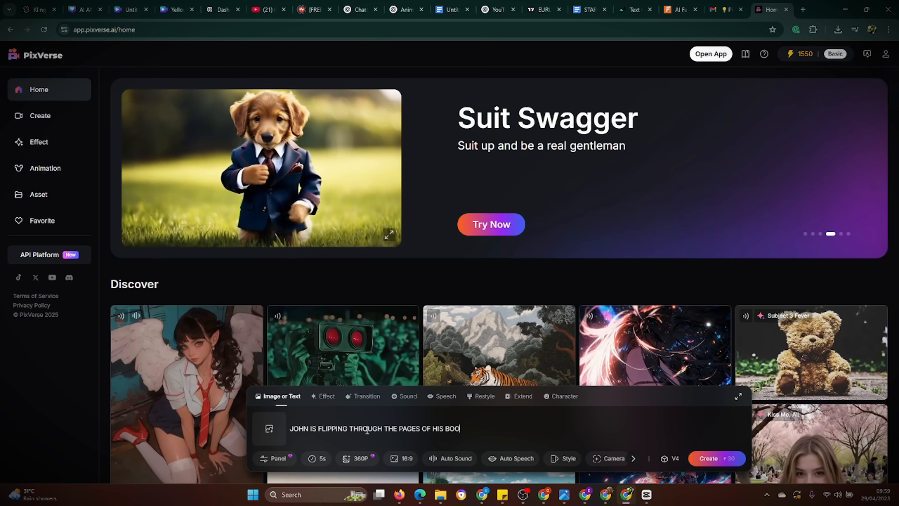
pyautogui.write('K IN FRONT O')
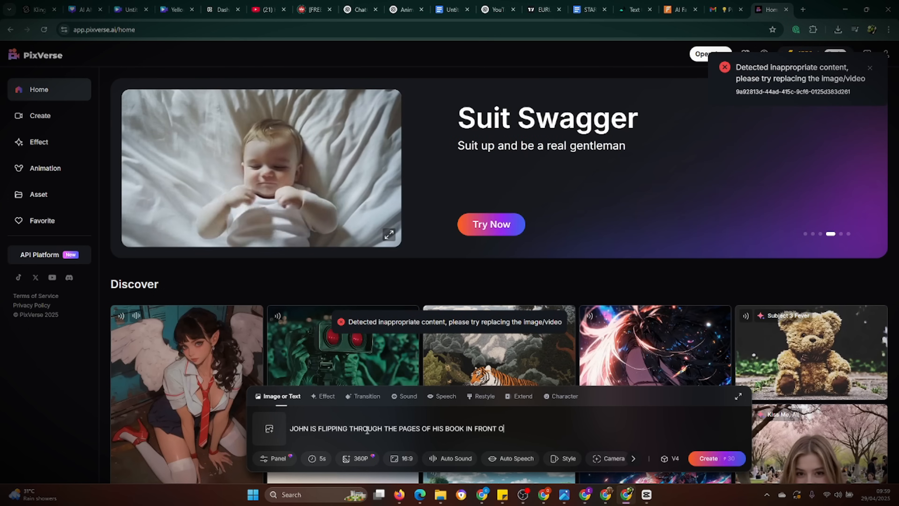
pyautogui.write('F')
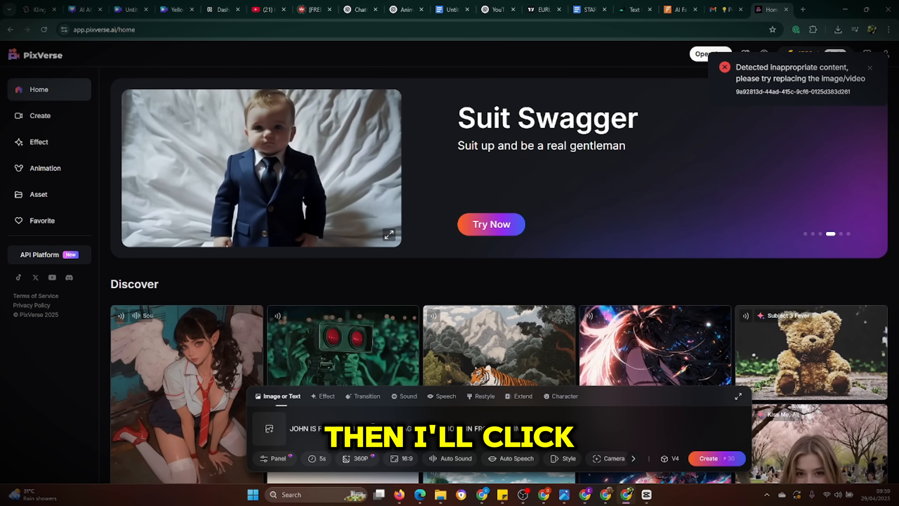
pyautogui.click(700, 459)
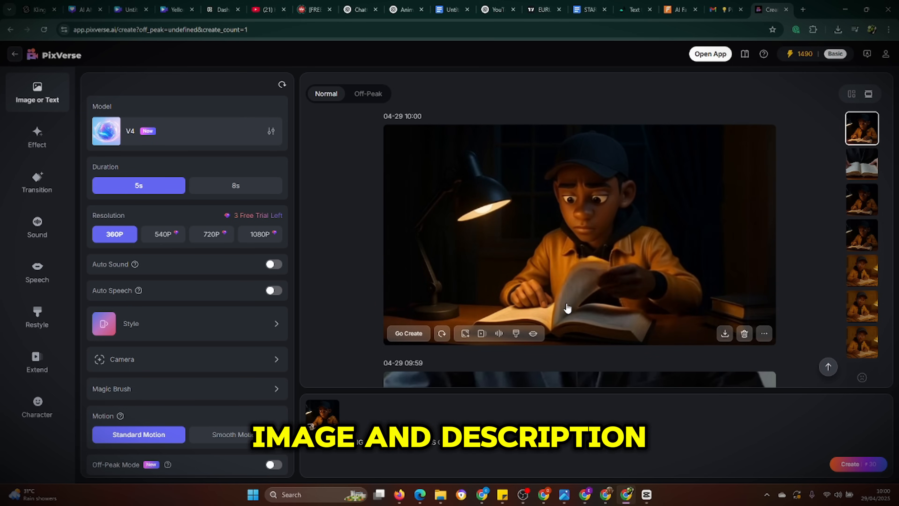
# Step: Start a Speech edit of the newly generated reading video, upload the dialogue audio, and create the talking version
pyautogui.click(573, 134)
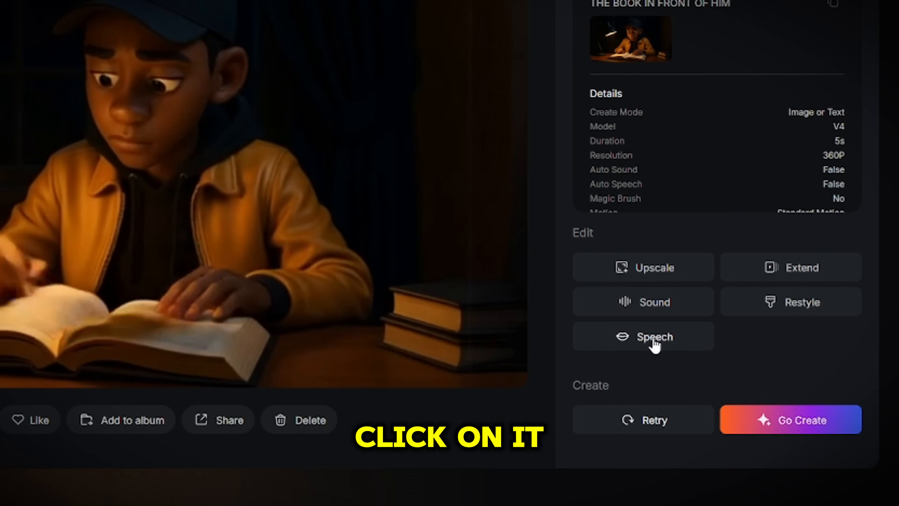
pyautogui.click(656, 343)
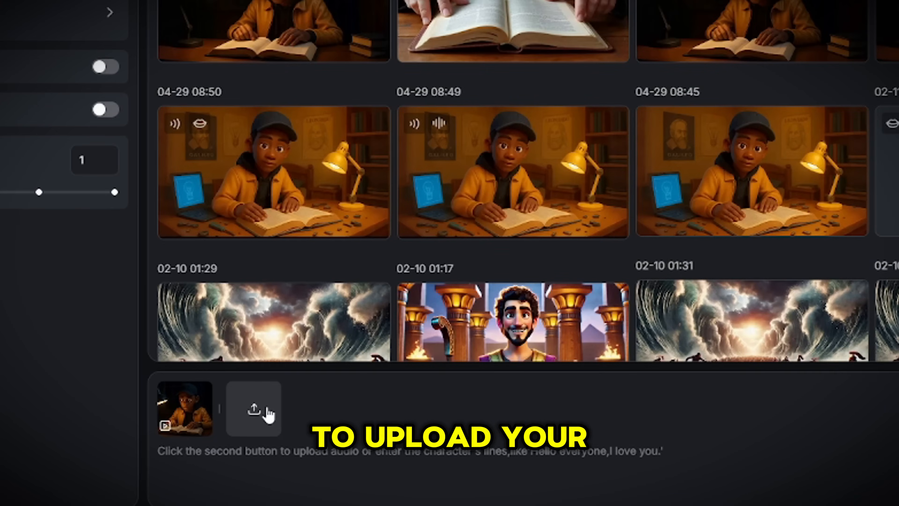
pyautogui.click(254, 410)
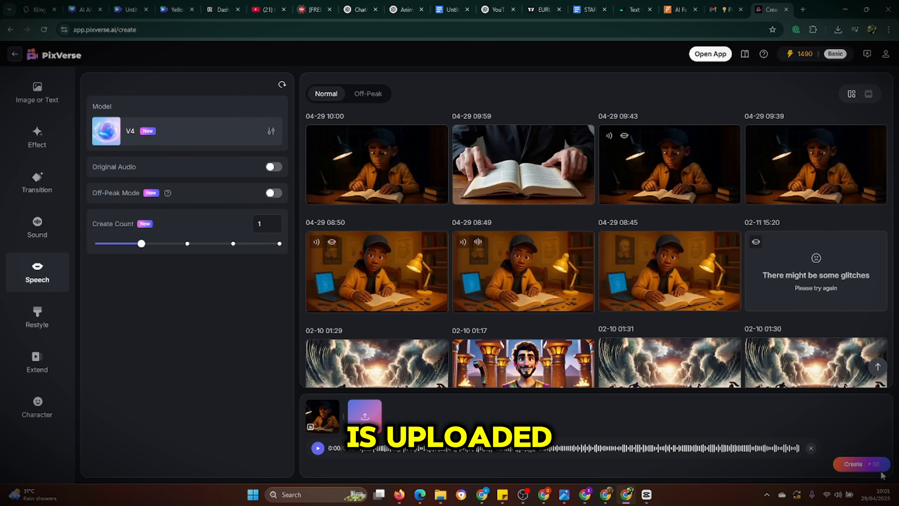
pyautogui.click(857, 466)
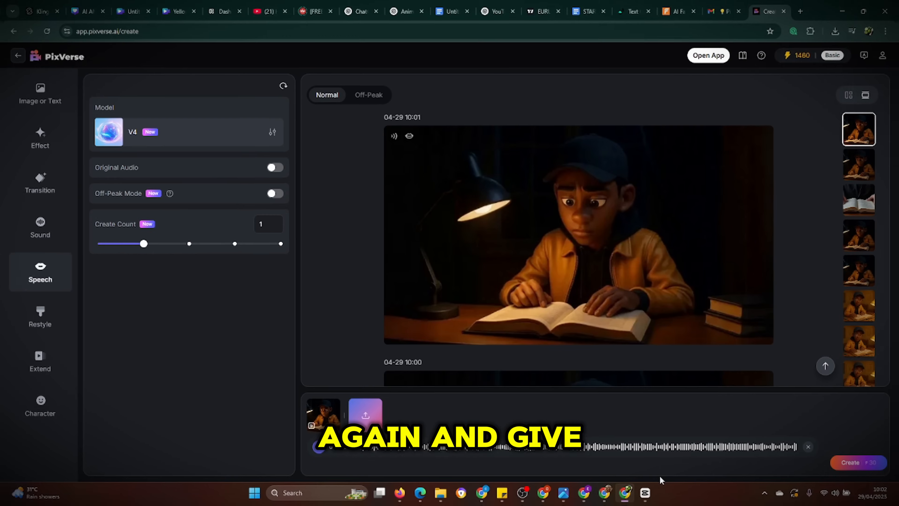
# Step: Open the generated Speech version of the reading video and download it
pyautogui.moveTo(564, 220)
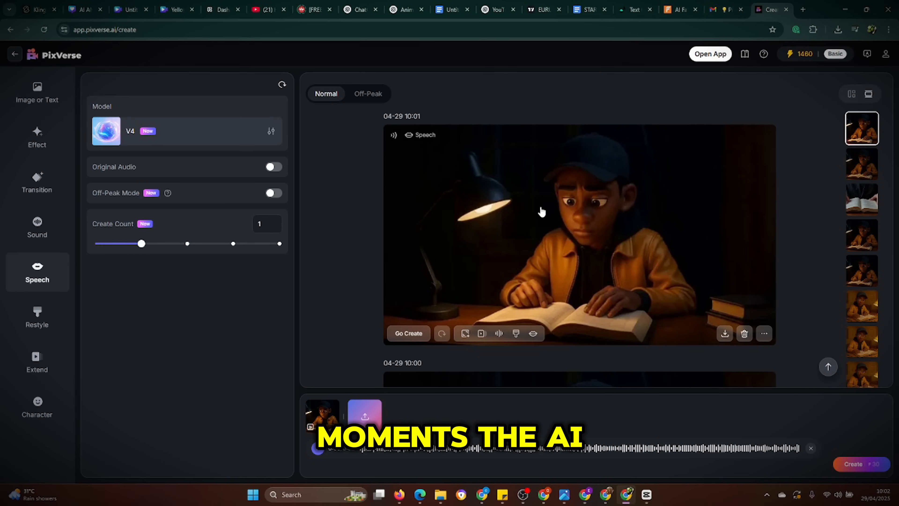
pyautogui.click(598, 256)
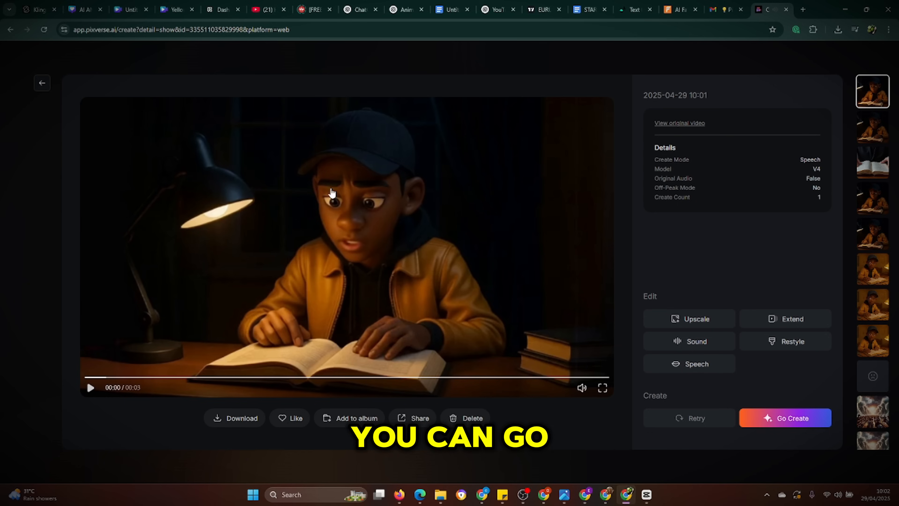
pyautogui.click(245, 423)
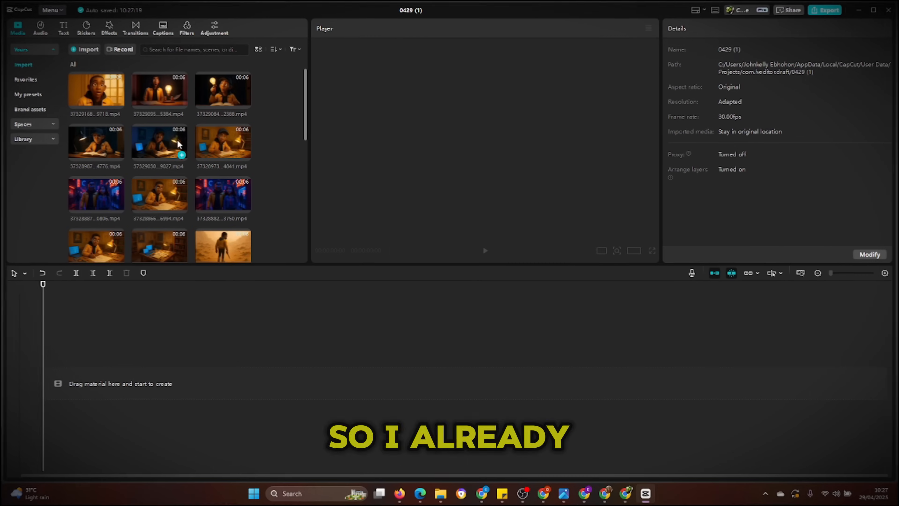
# Step: Switch to CapCut, add the voiceover Untitle139 (1).mp3 to the start of the timeline, and raise its volume to about 12.6 dB
pyautogui.scroll(-10, 177, 142)
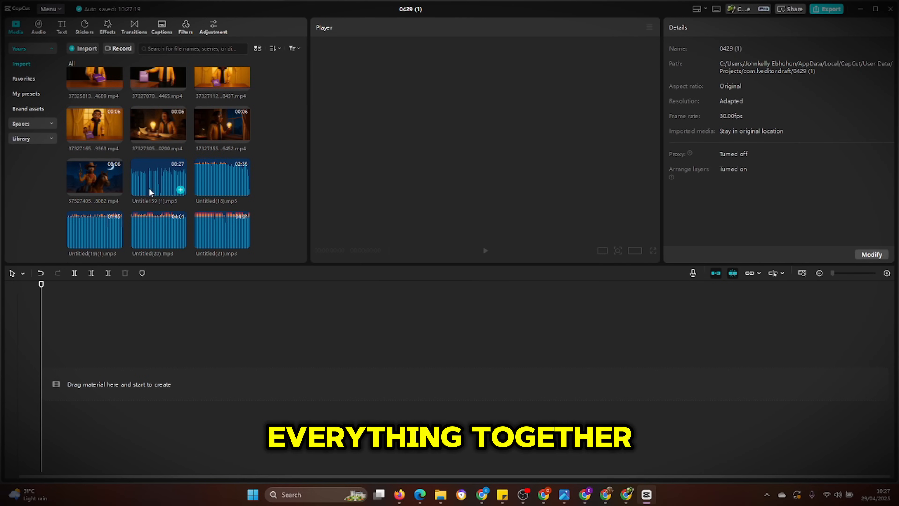
pyautogui.moveTo(160, 179); pyautogui.dragTo(112, 374)
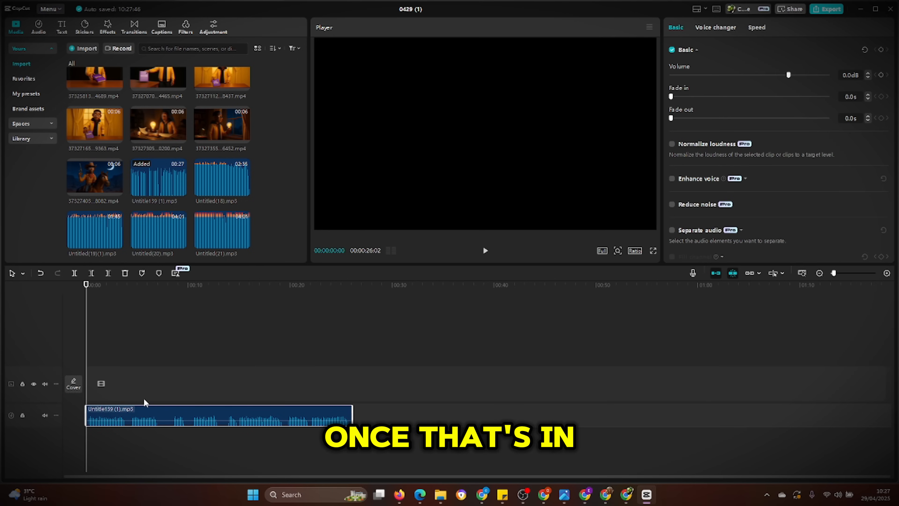
pyautogui.moveTo(788, 75); pyautogui.dragTo(812, 75)
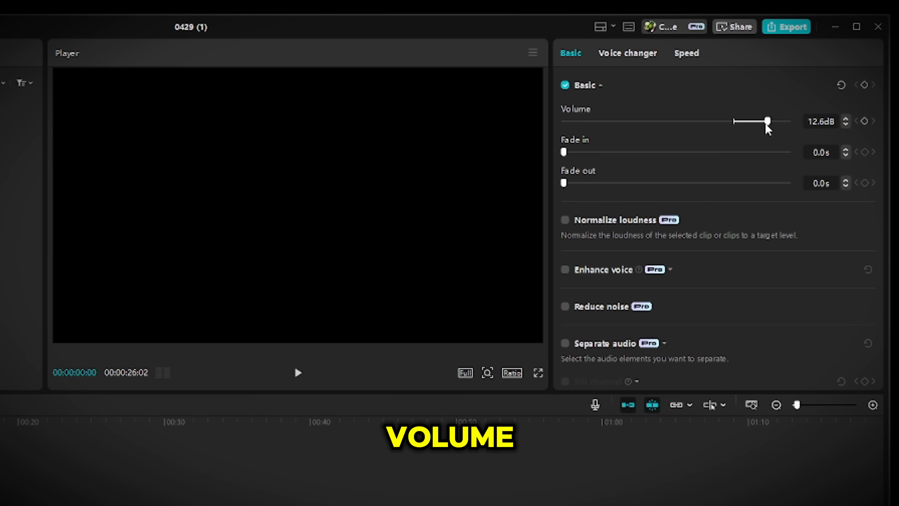
# Step: Raise the voiceover's volume to 15.0 dB and place the video clip ending in 9027.mp4 directly after the first clip
pyautogui.moveTo(770, 127); pyautogui.dragTo(774, 128)
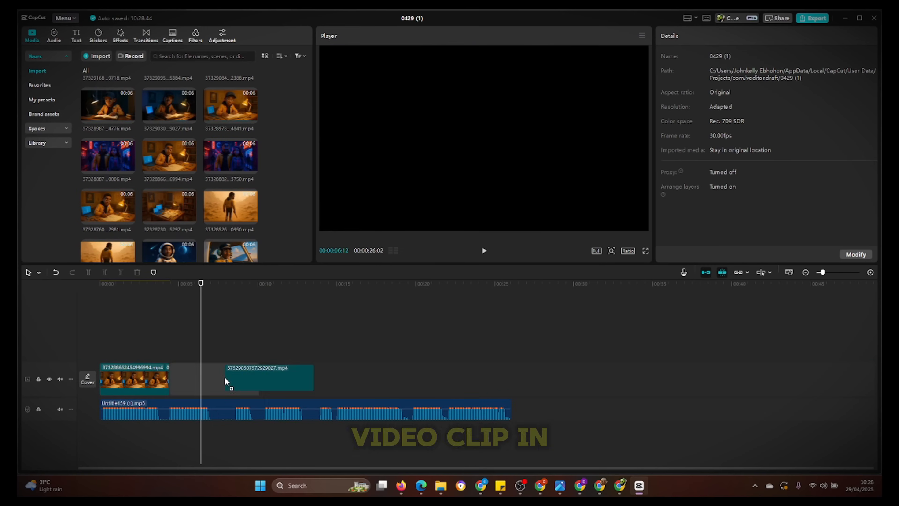
pyautogui.moveTo(225, 376); pyautogui.dragTo(170, 377)
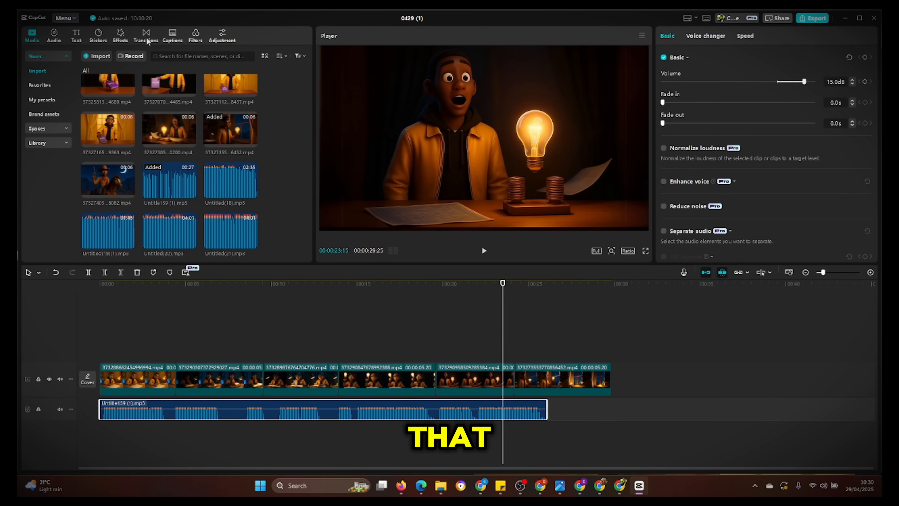
# Step: Add the Mix overlay transition between the first two clips, accept duplicate frames, and apply the transition to all clips
pyautogui.click(147, 42)
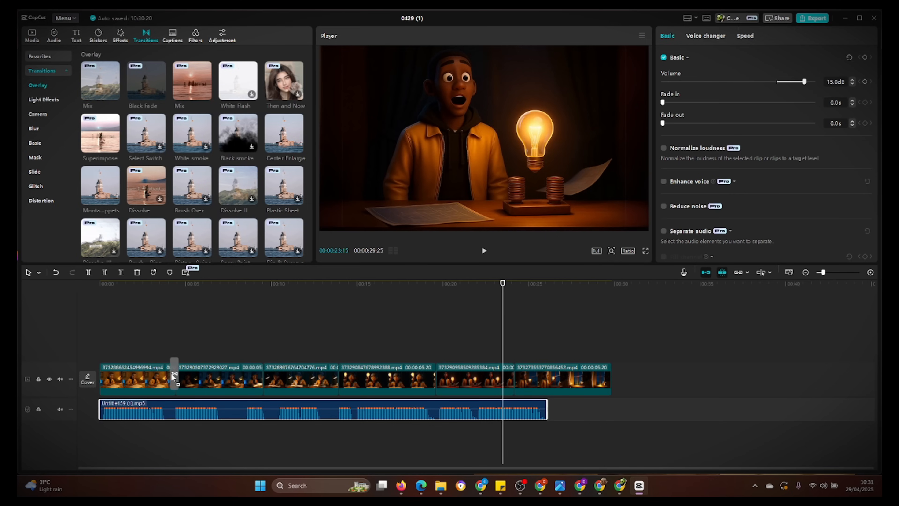
pyautogui.moveTo(173, 376); pyautogui.dragTo(174, 376)
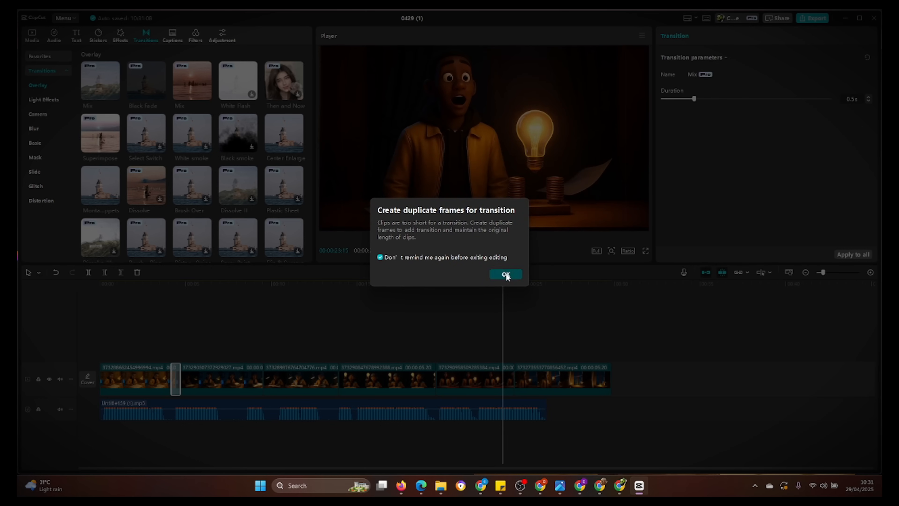
pyautogui.click(506, 275)
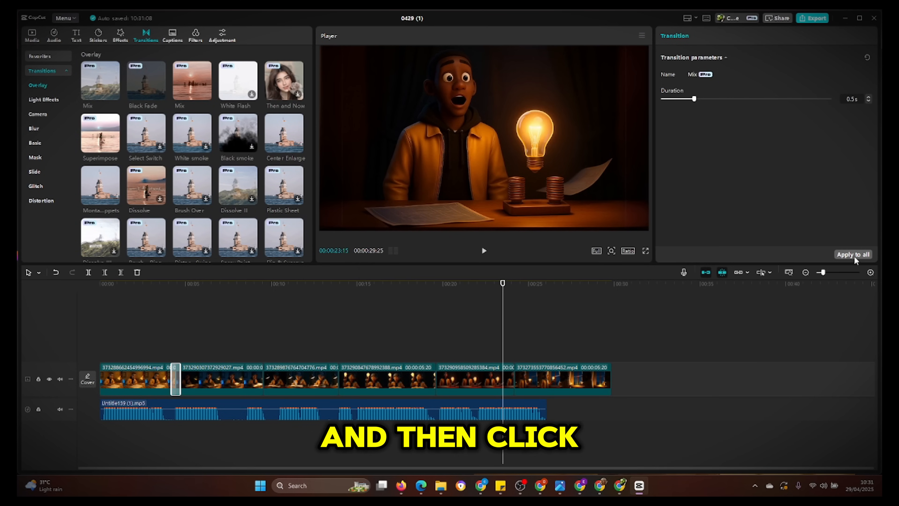
pyautogui.click(864, 255)
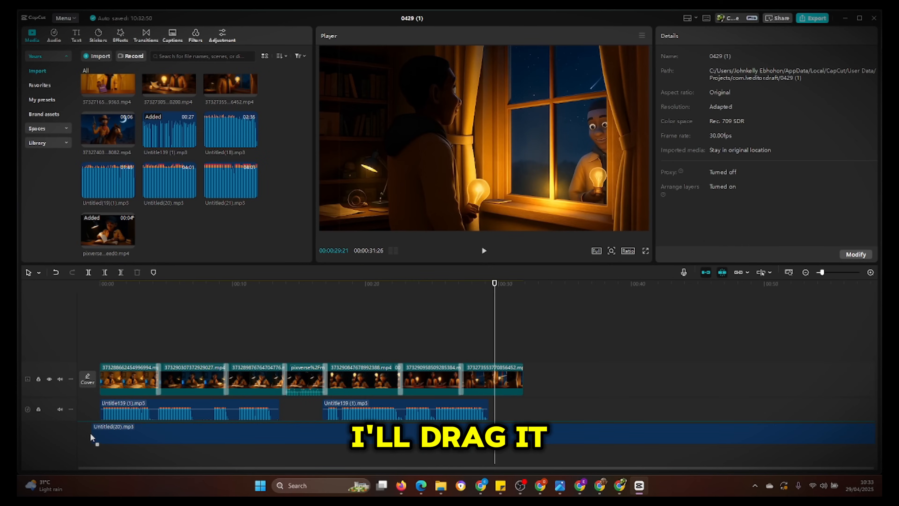
# Step: Try Untitled(20).mp3 as background music, replace it with Untitled(21).mp3 from the timeline's start, lower its volume, and preview the video
pyautogui.moveTo(91, 437); pyautogui.dragTo(92, 439)
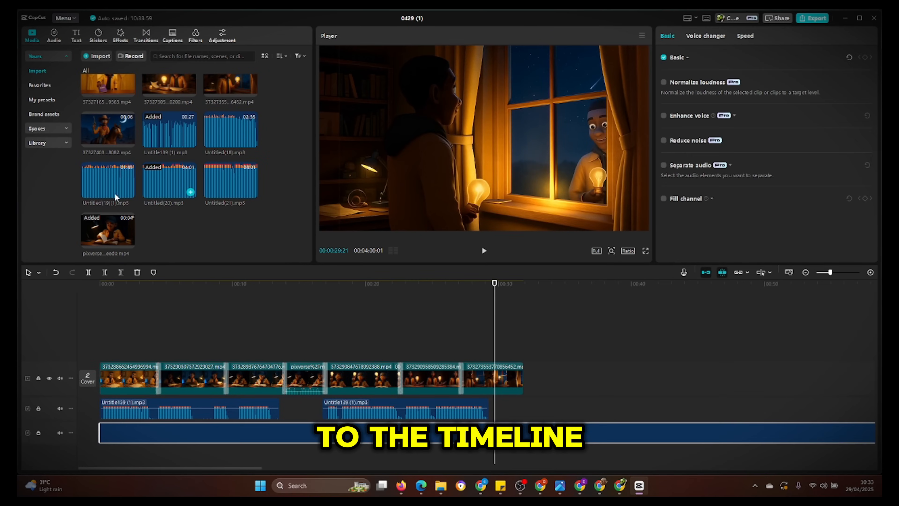
pyautogui.click(135, 185)
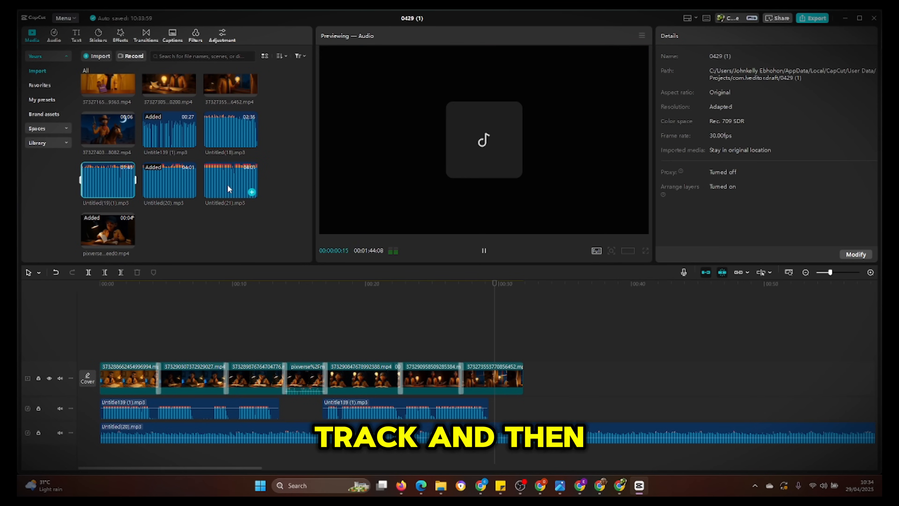
pyautogui.moveTo(227, 184); pyautogui.dragTo(212, 433)
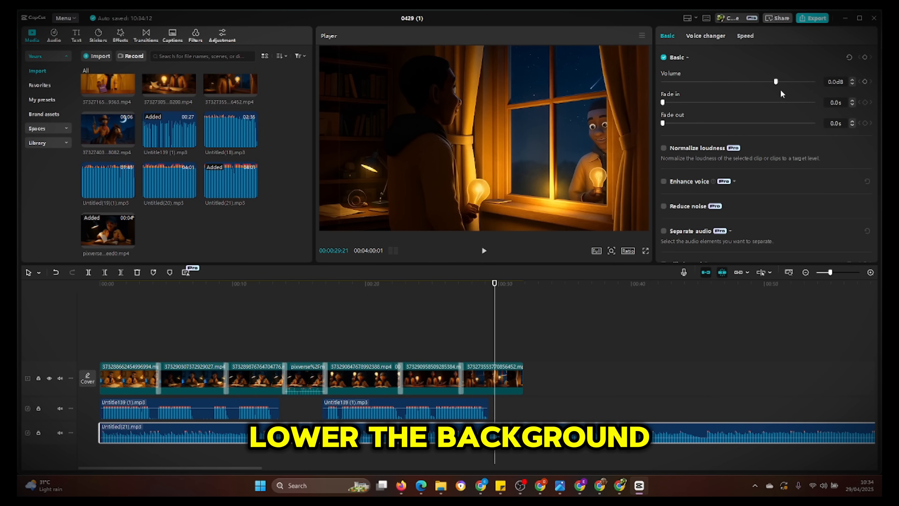
pyautogui.moveTo(776, 82); pyautogui.dragTo(758, 84)
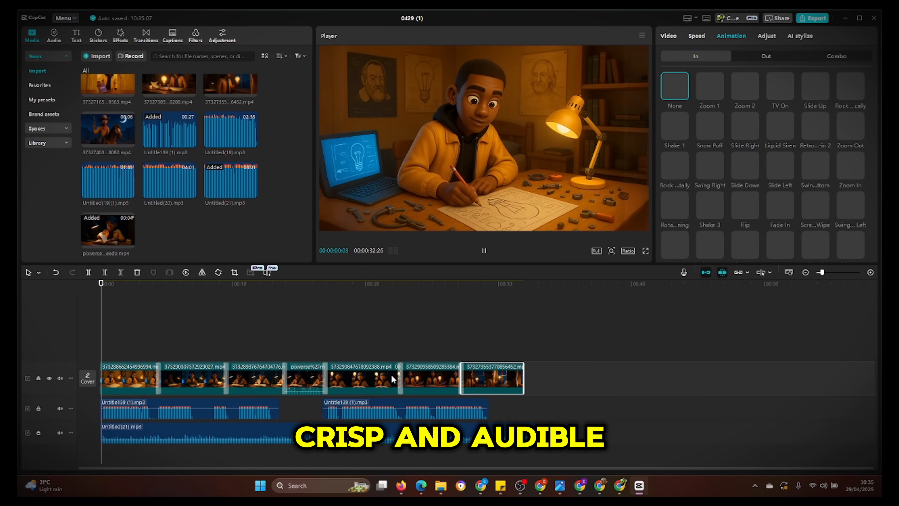
pyautogui.press('space')
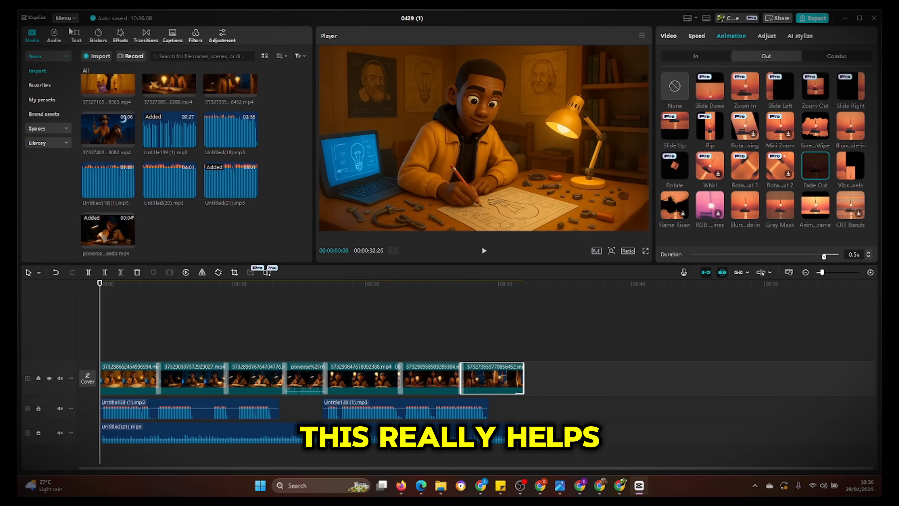
# Step: Generate auto captions for the video with English as the spoken language and no bilingual captions
pyautogui.click(78, 39)
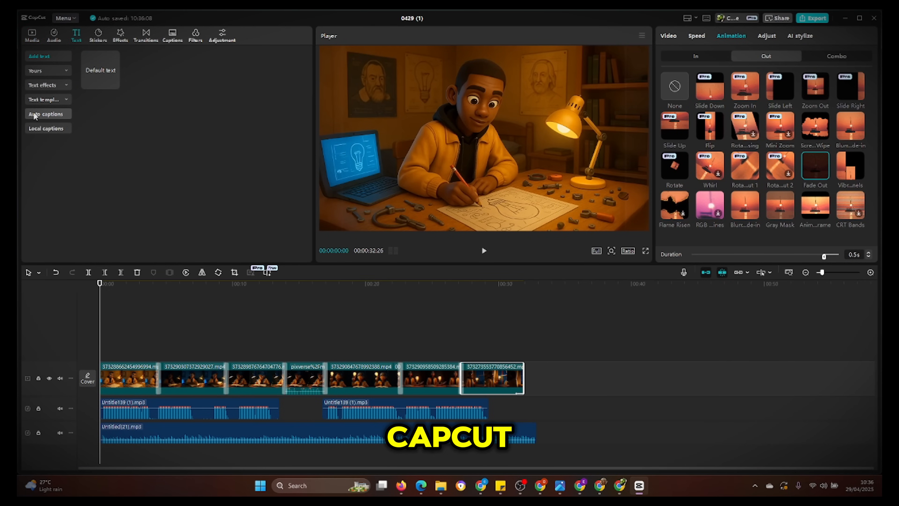
pyautogui.click(39, 115)
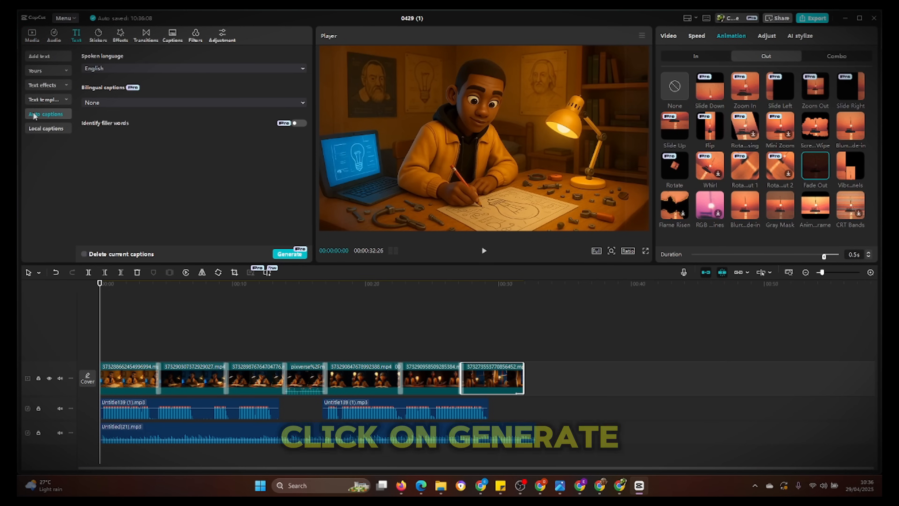
pyautogui.click(289, 255)
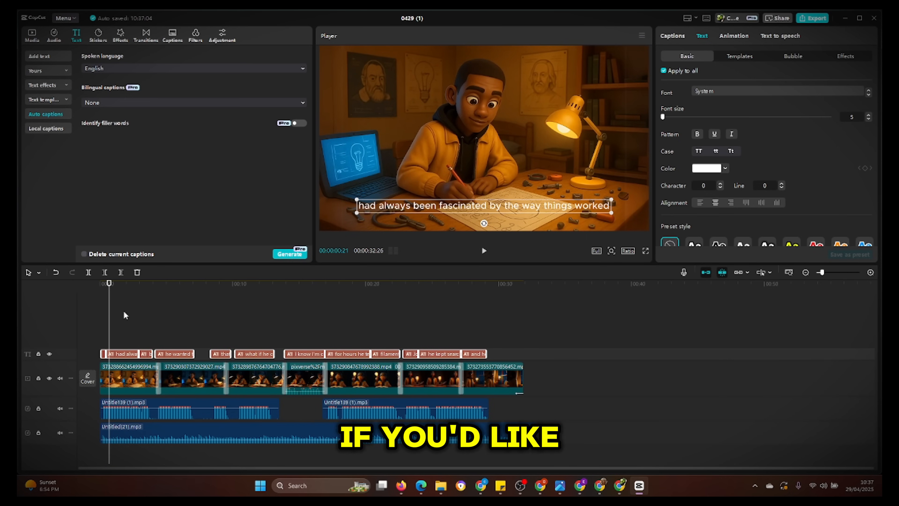
# Step: Play the captions from the start of the timeline and apply the bold white QUICK text template to all of them
pyautogui.moveTo(108, 290); pyautogui.dragTo(101, 289)
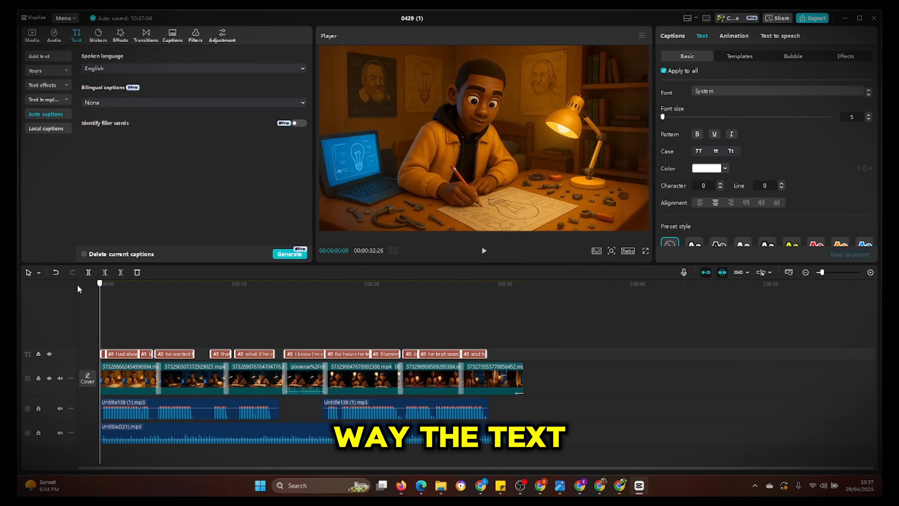
pyautogui.press('space')
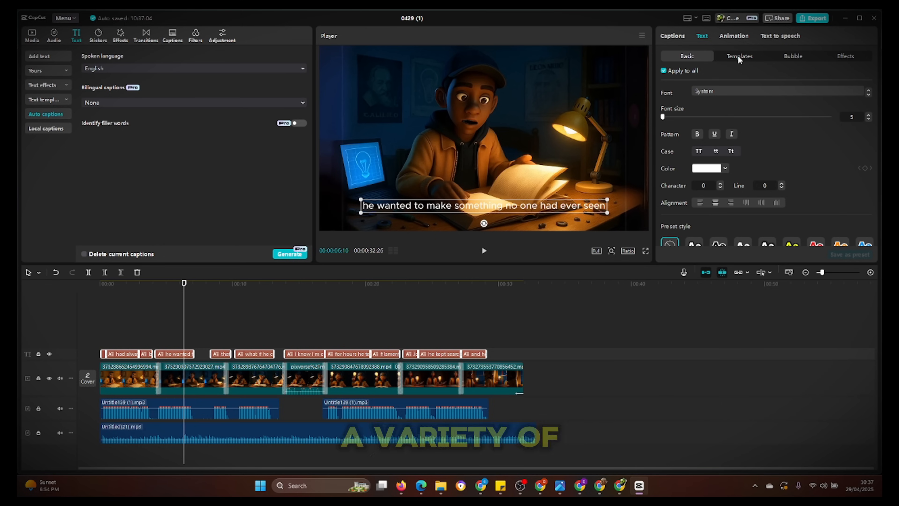
pyautogui.click(740, 56)
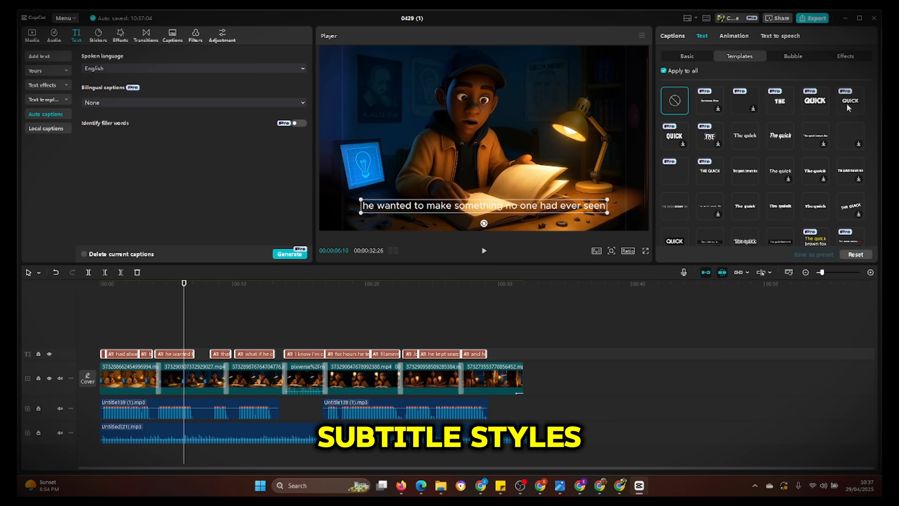
pyautogui.click(813, 102)
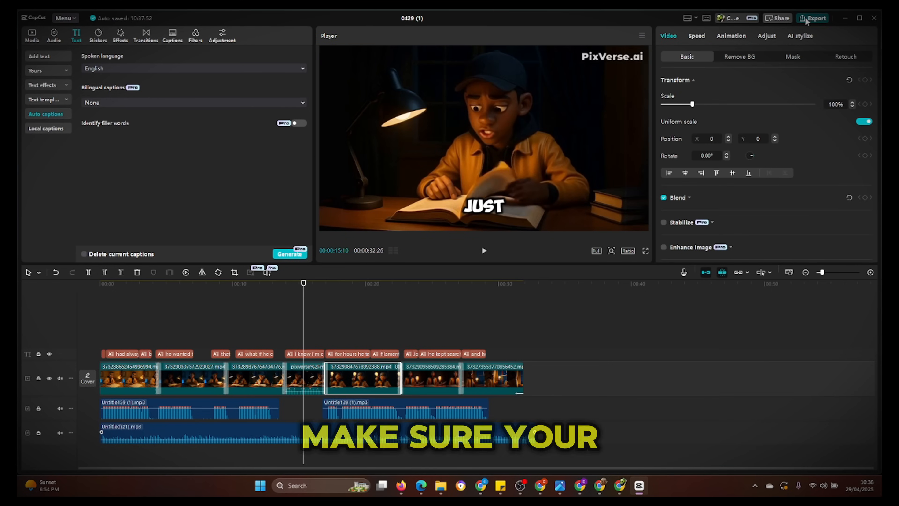
# Step: Export the finished video 0429 (1) as a 4K mp4 with the H.264 codec, recommended bit rate and 30 fps
pyautogui.click(812, 18)
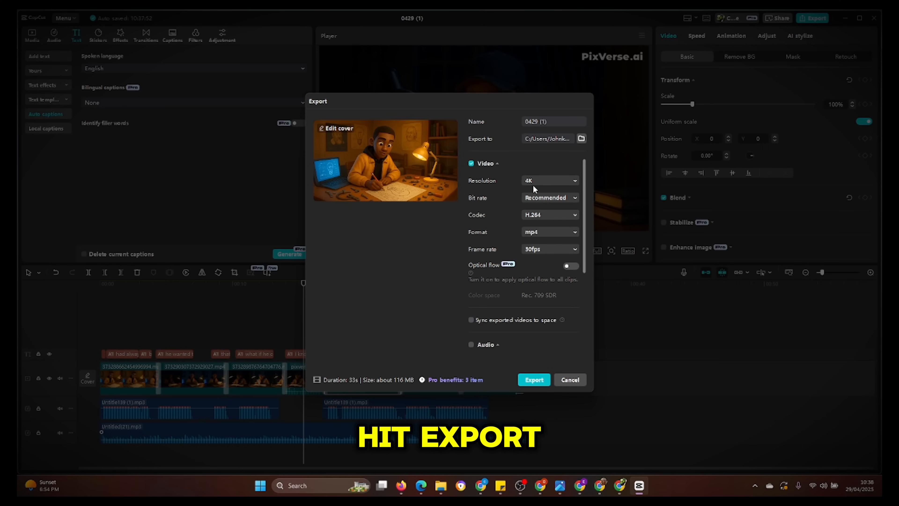
pyautogui.click(533, 379)
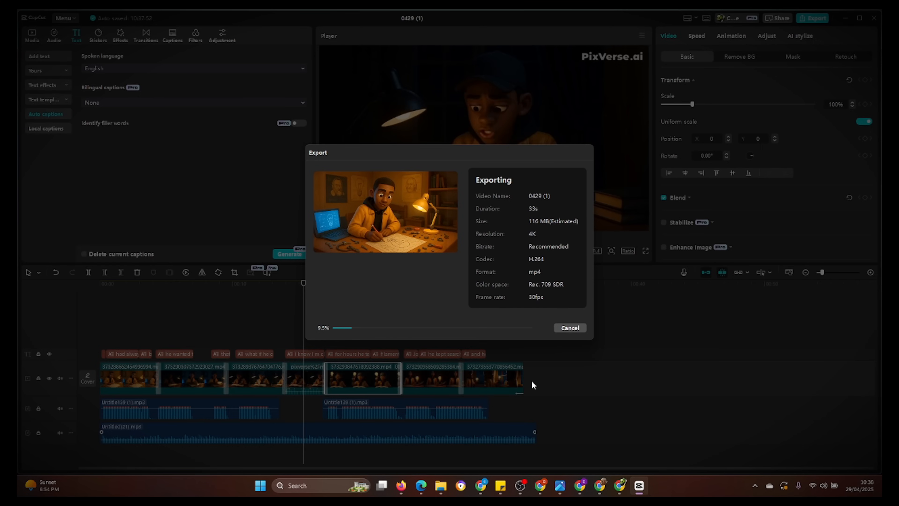